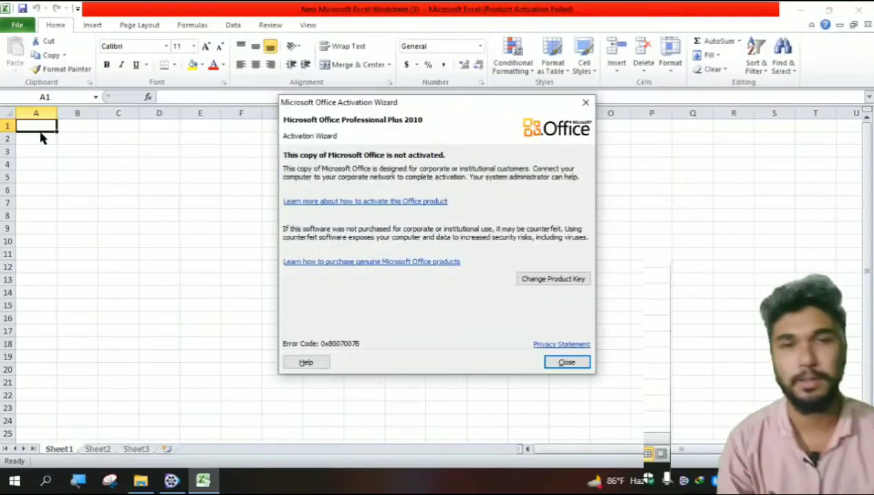
- Dismiss the activation notice and enter the header Employee in cell A1
key("Return")
type("E")
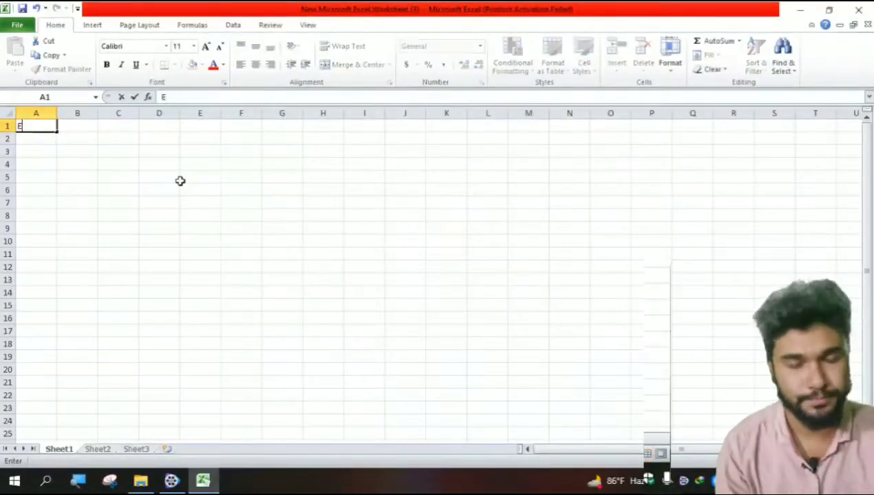
type("mp")
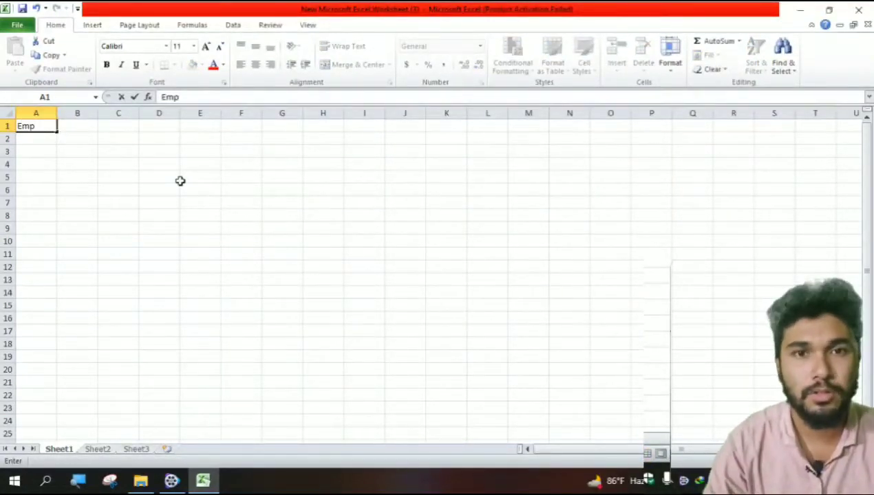
type("l")
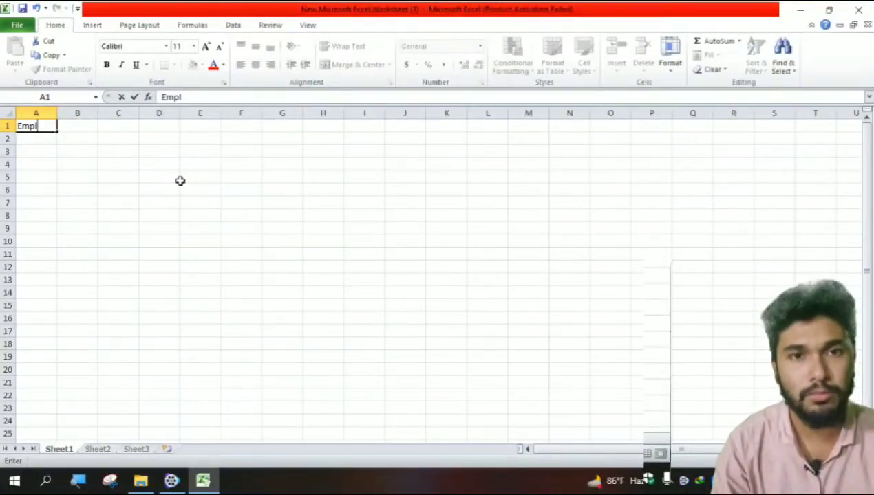
type("oyee")
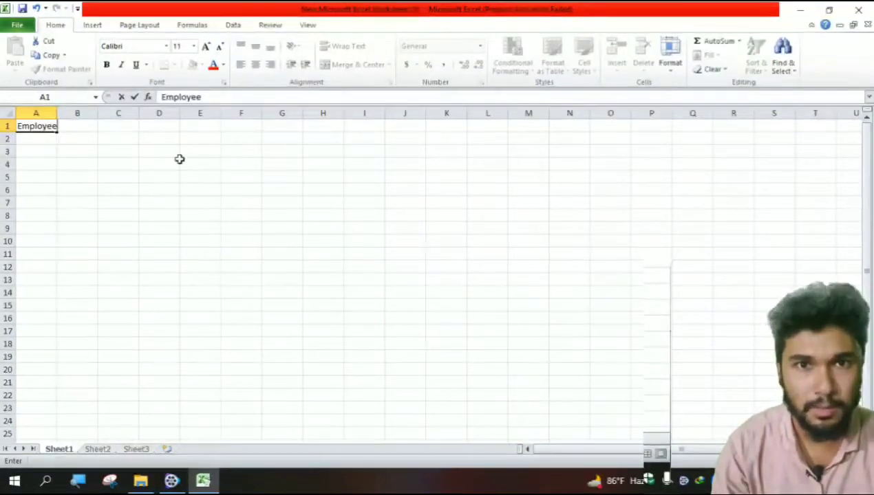
- Enter the header Salary in cell B1
key("Tab")
type("Sall")
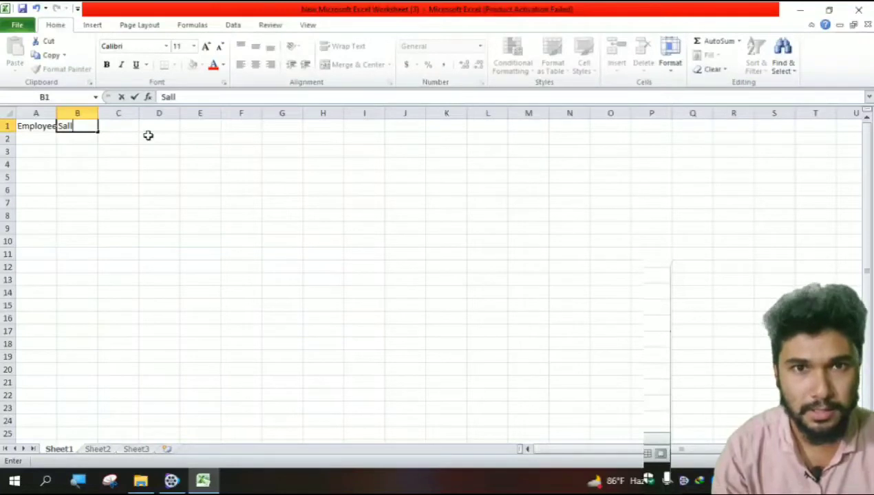
key("BackSpace")
type("ary")
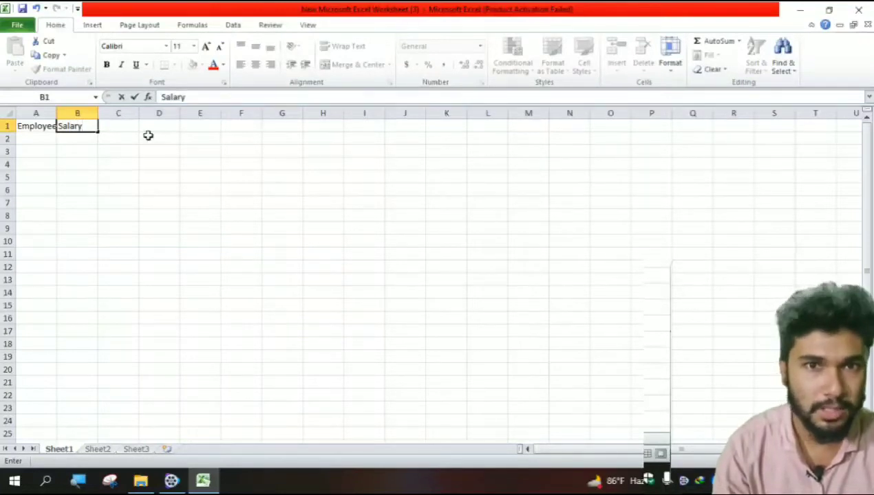
left_click(141, 203)
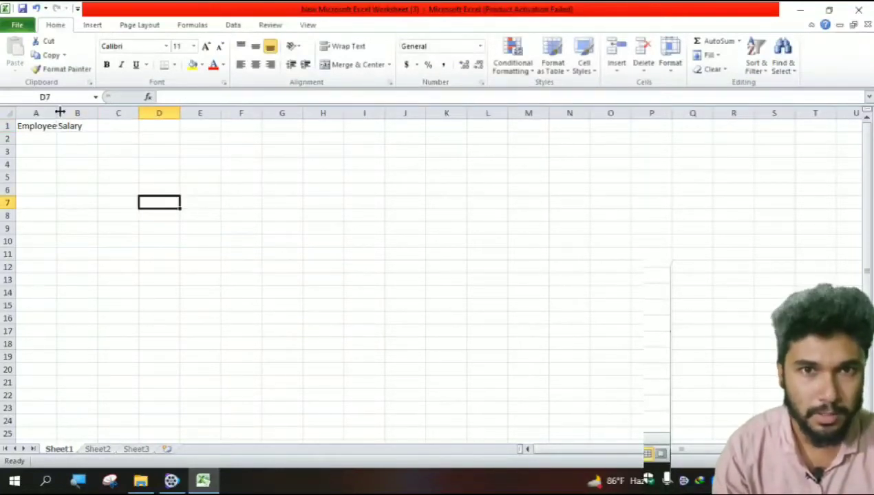
- Widen columns A and B, and make the Employee and Salary headers bold and centred
left_click_drag(60, 112, 224, 112)
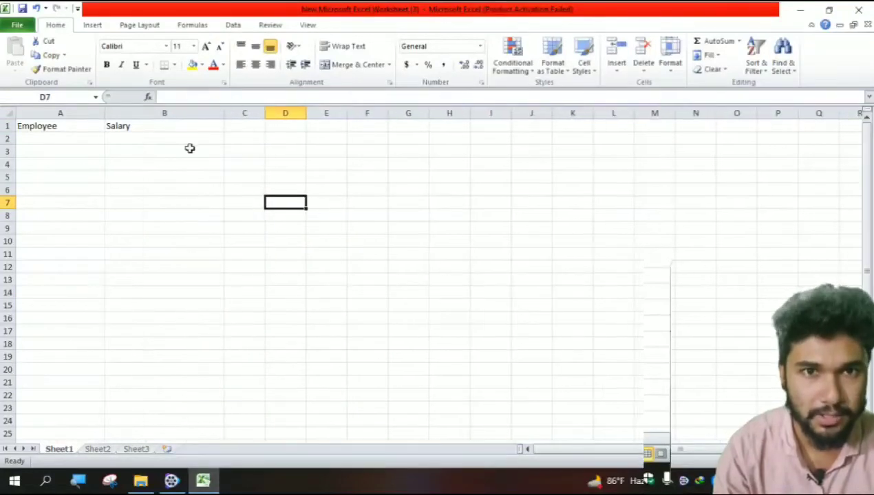
left_click_drag(84, 126, 177, 124)
left_click(107, 65)
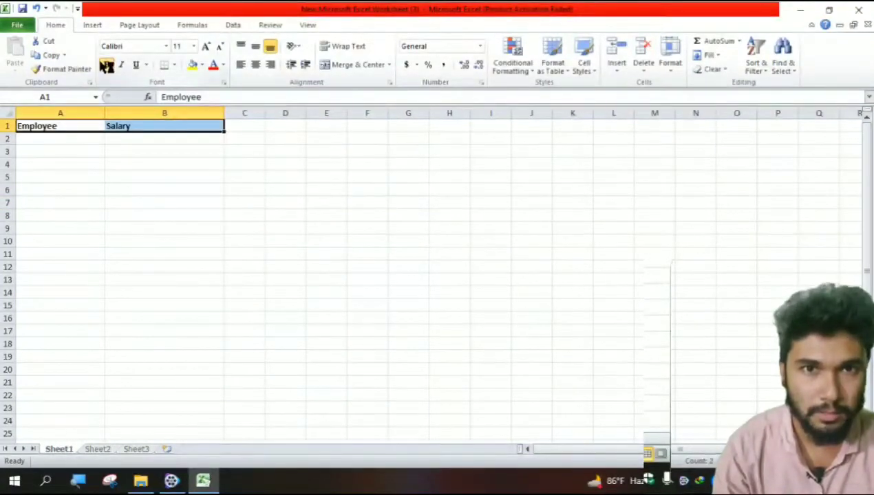
left_click(255, 64)
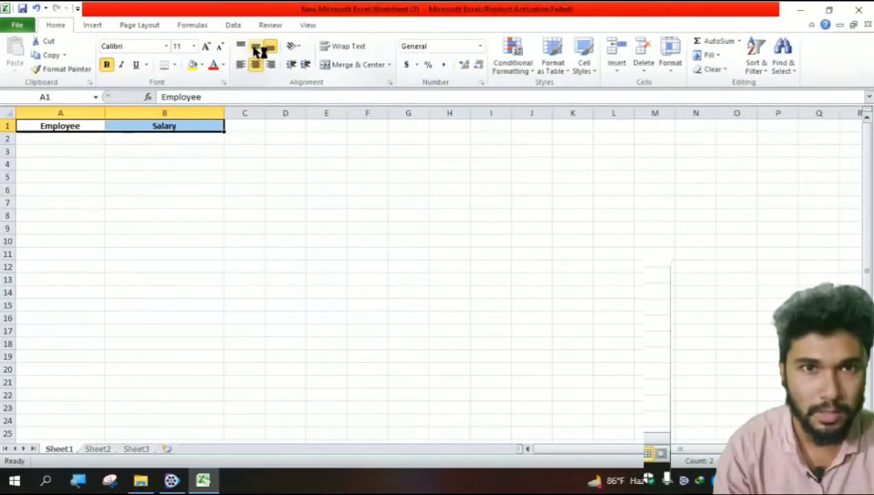
- Fill the two header cells with yellow
left_click(194, 65)
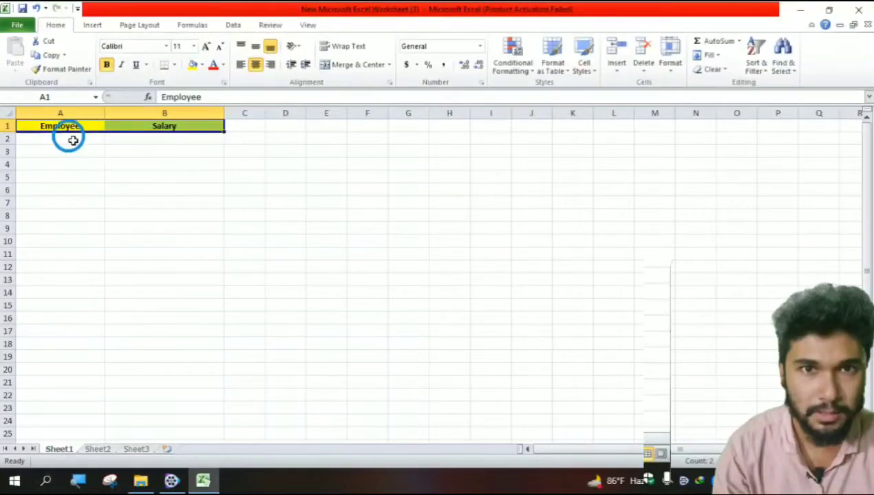
left_click(73, 140)
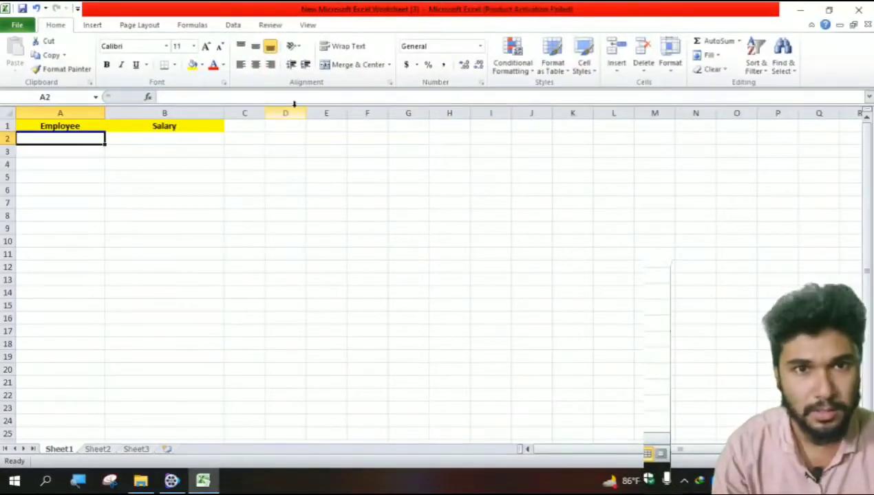
- Fill the Employee and Salary header cells with light blue
left_click_drag(58, 127, 121, 124)
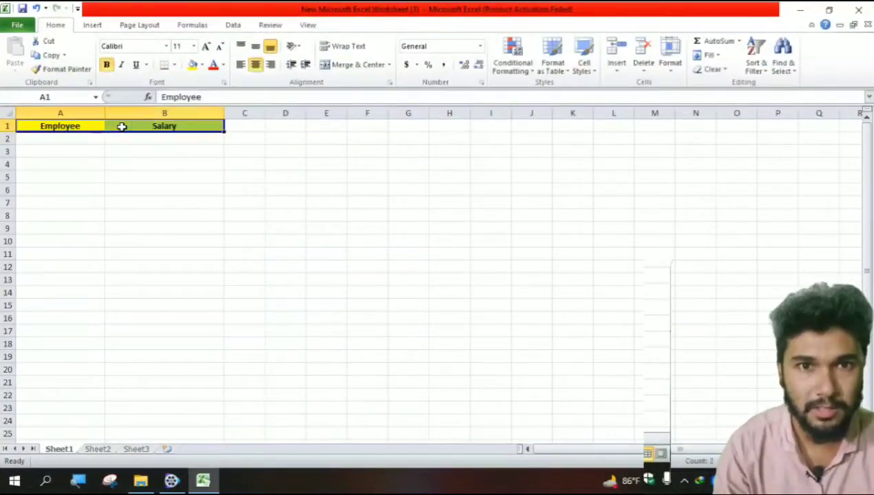
left_click(201, 66)
left_click(235, 118)
left_click(91, 176)
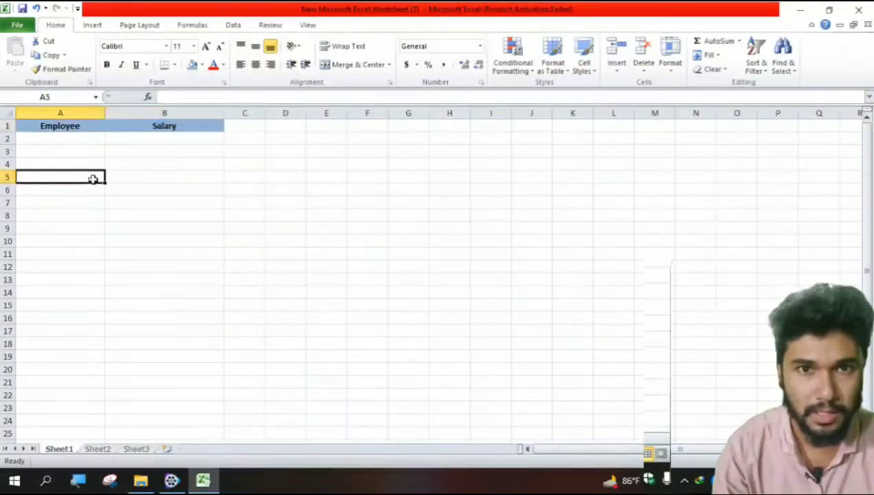
- Enter the employee name Mike in cell A2
left_click(65, 139)
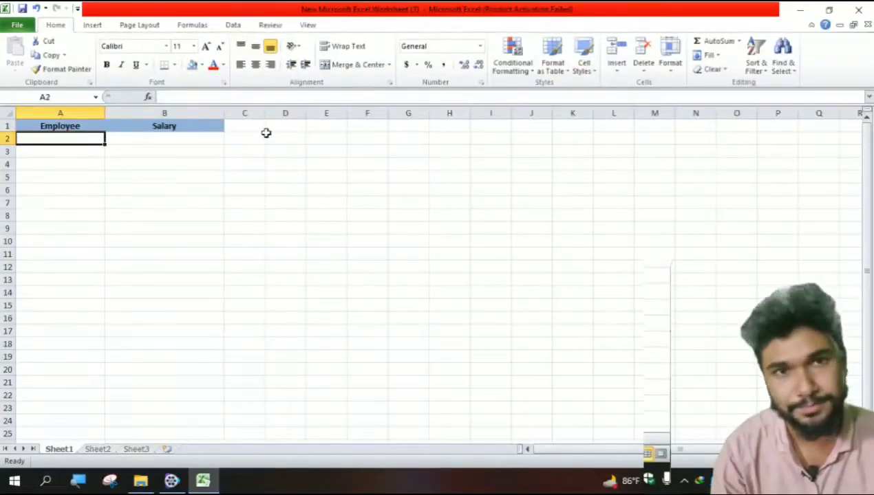
type("Mike")
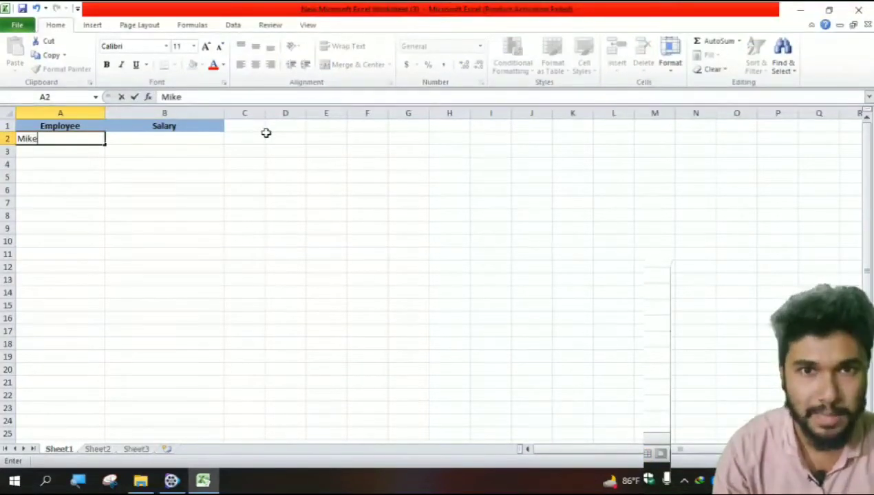
key("Tab")
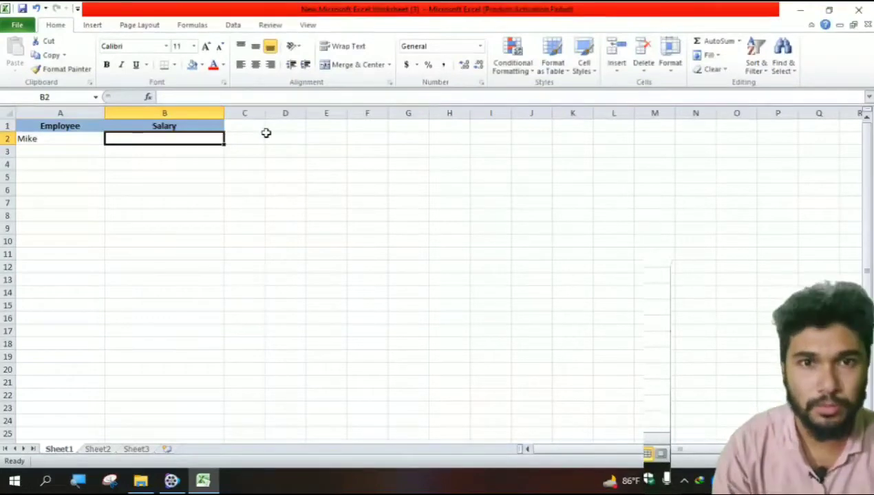
- Enter $2, as Mike's salary in cell B2
type("$")
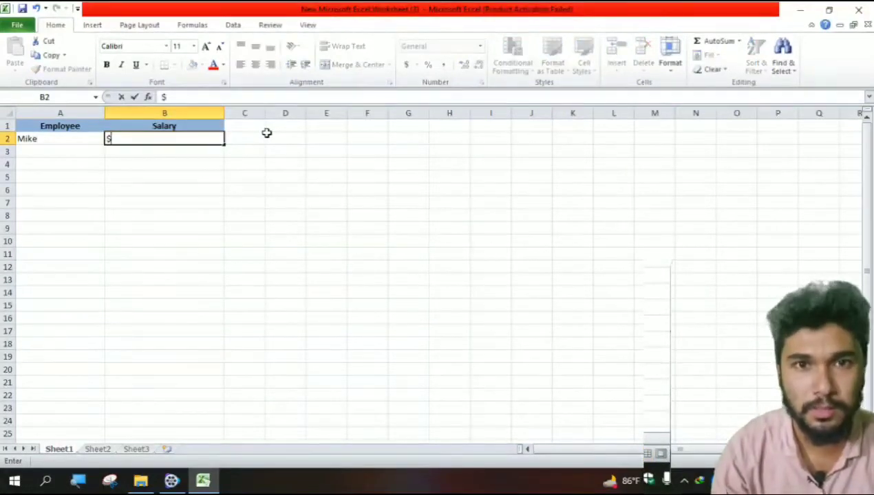
type("2")
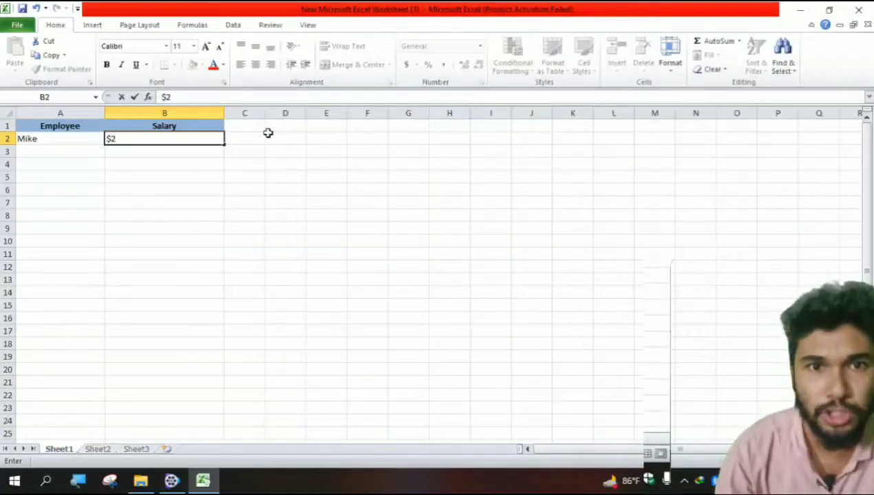
type(",")
left_click(268, 135)
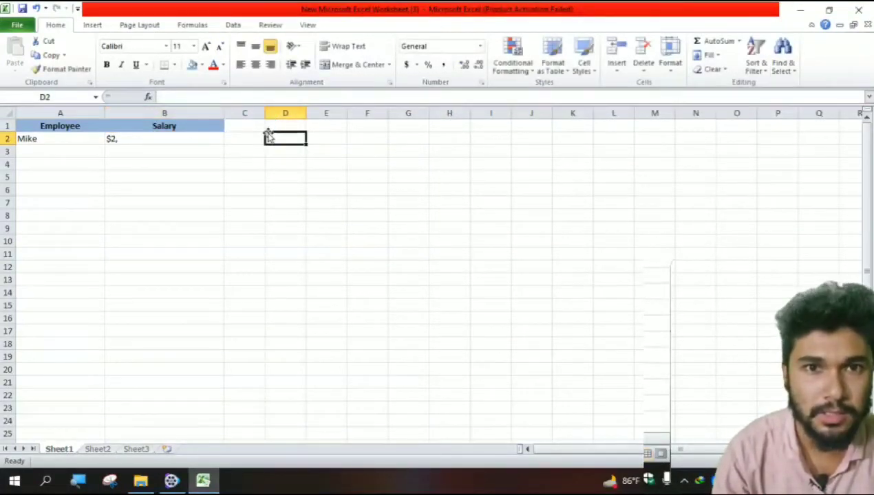
double_click(267, 135)
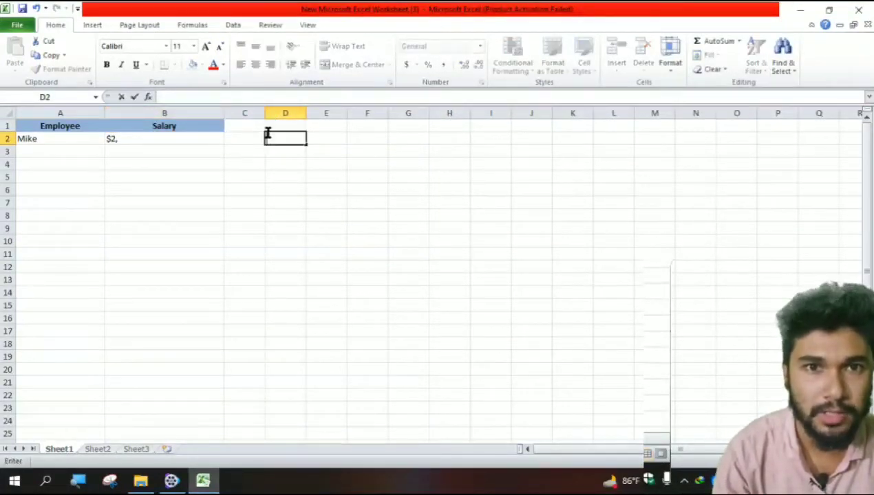
- Correct Mike's salary in B2 to $20,000.00
left_click(169, 140)
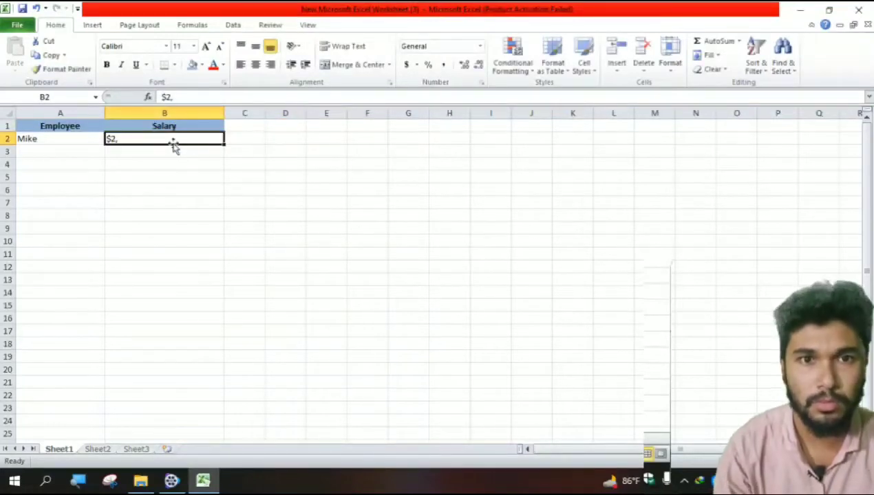
left_click(191, 98)
key("BackSpace")
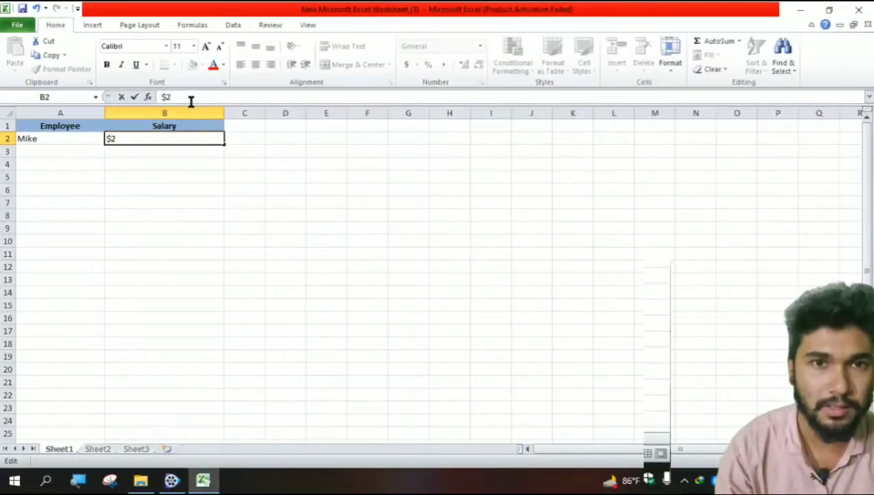
type("0")
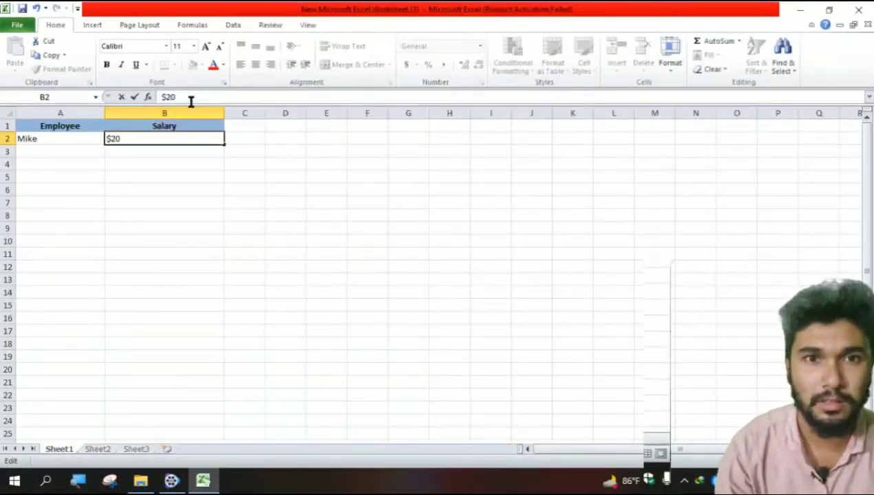
type(",0")
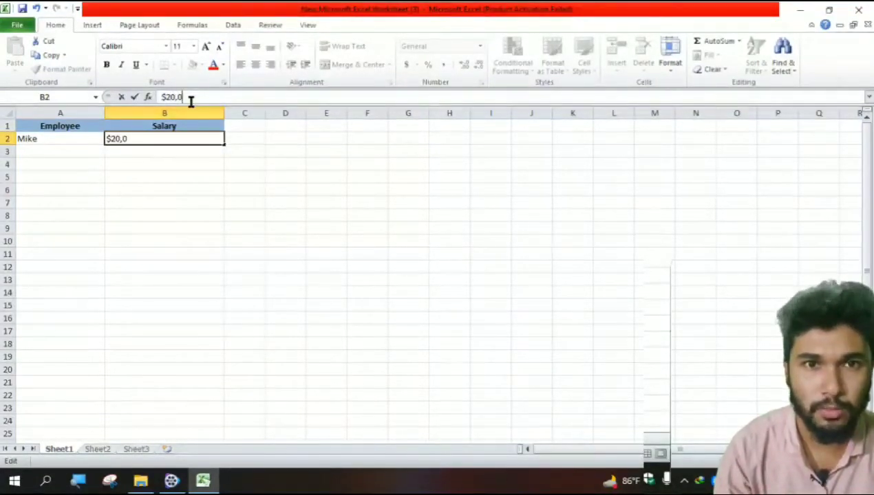
type("00")
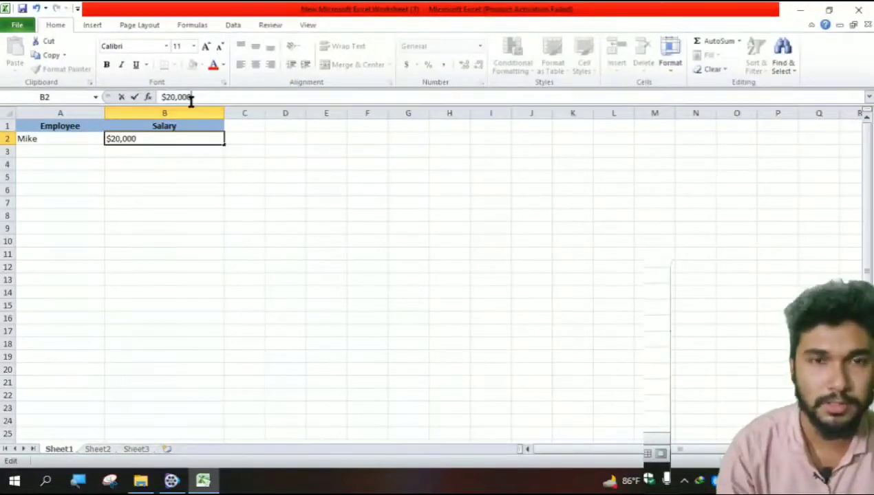
type(".00")
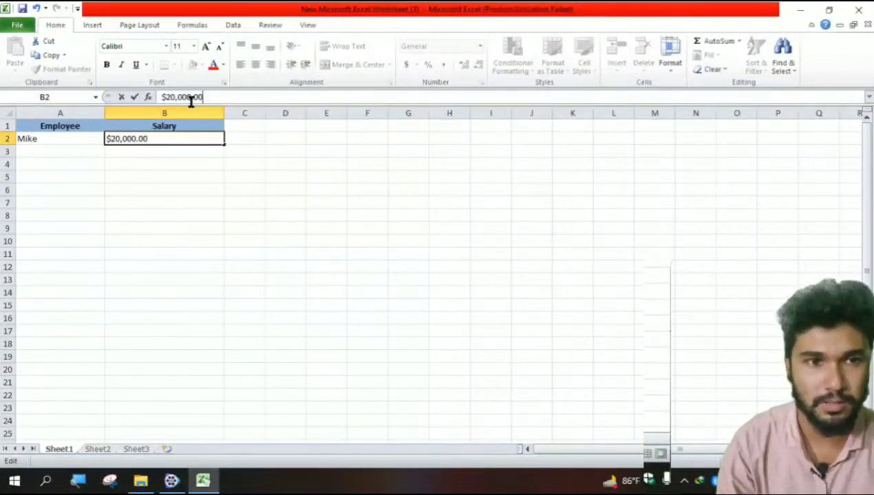
left_click(81, 149)
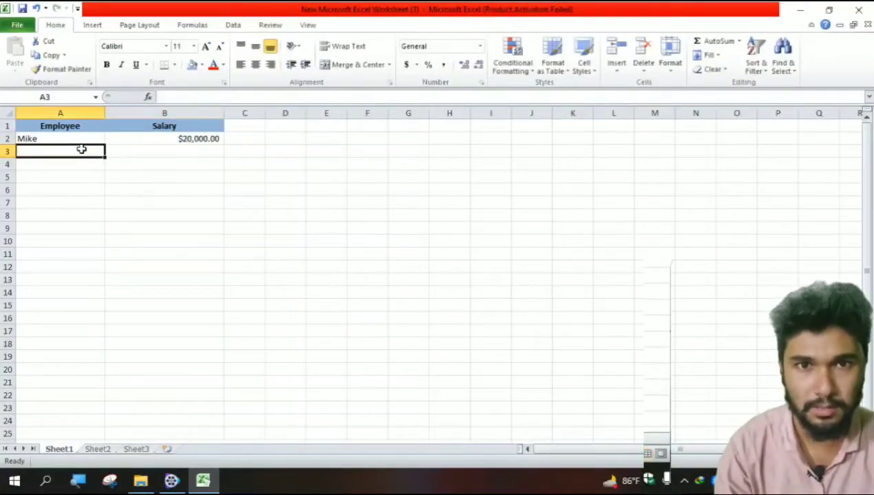
- Enter the employee name Adam in cell A3
type("Adam")
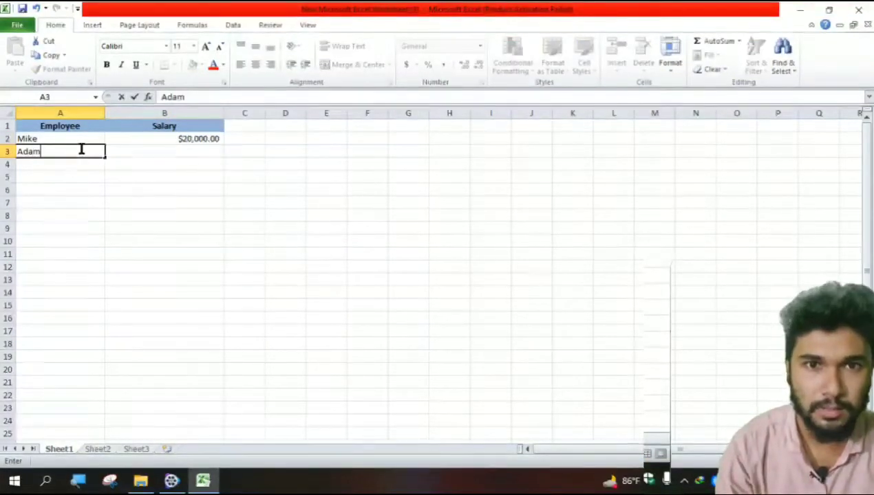
left_click(183, 150)
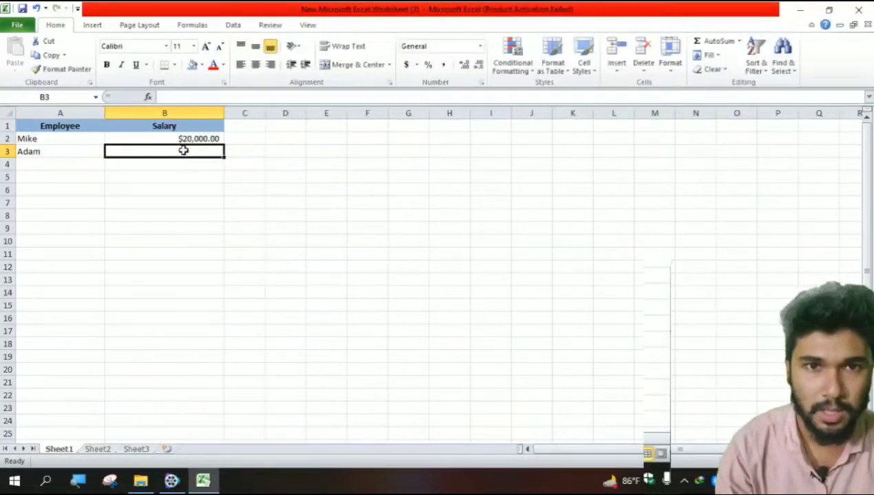
- Enter Adam's salary as $22,000.00 in cell B3
type("$")
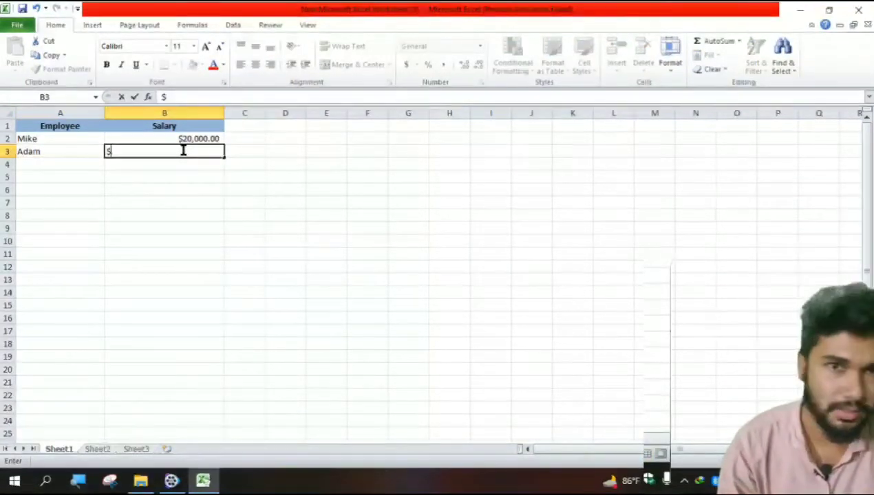
type("2")
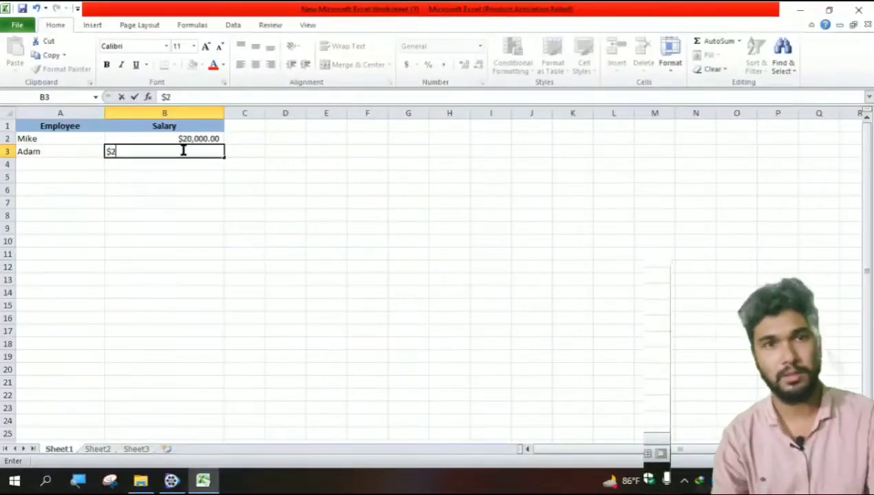
type("2,")
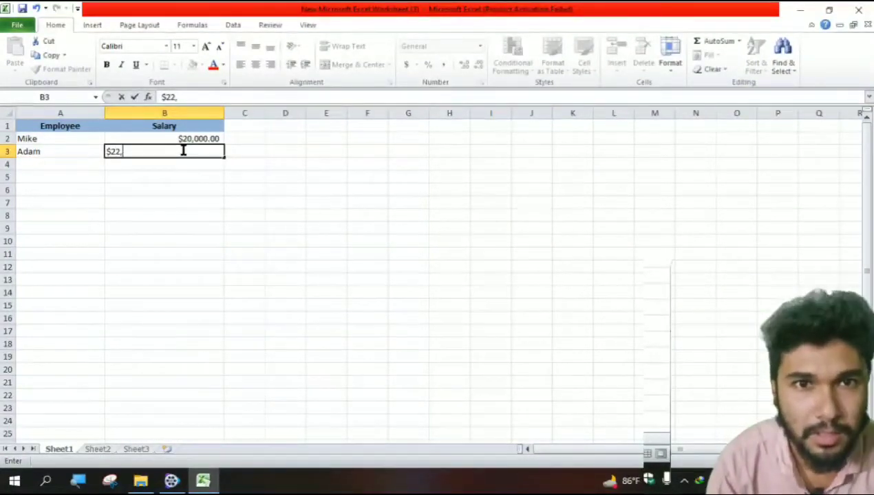
type("000")
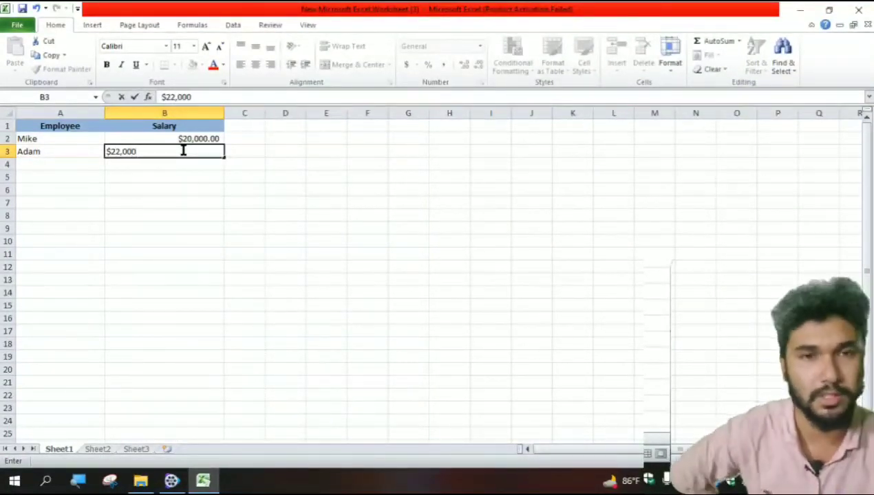
type(".00")
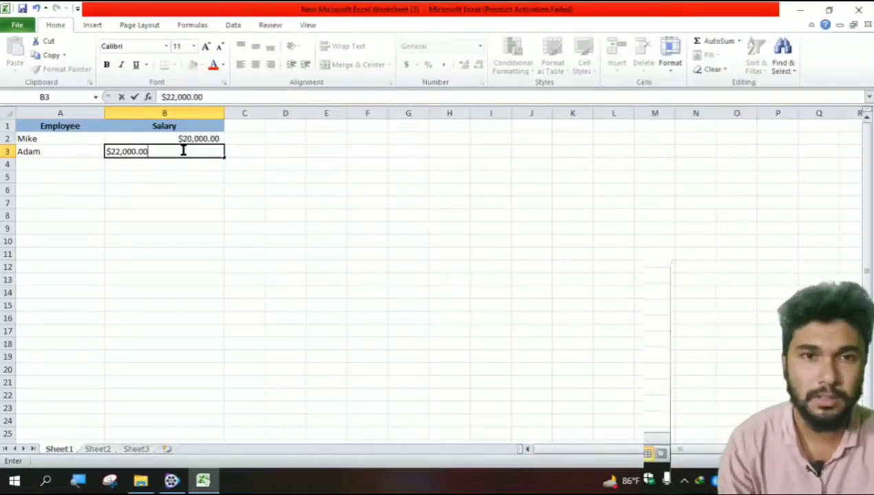
- Enter the employee name Stephen in cell A4
key("Tab")
left_click(54, 167)
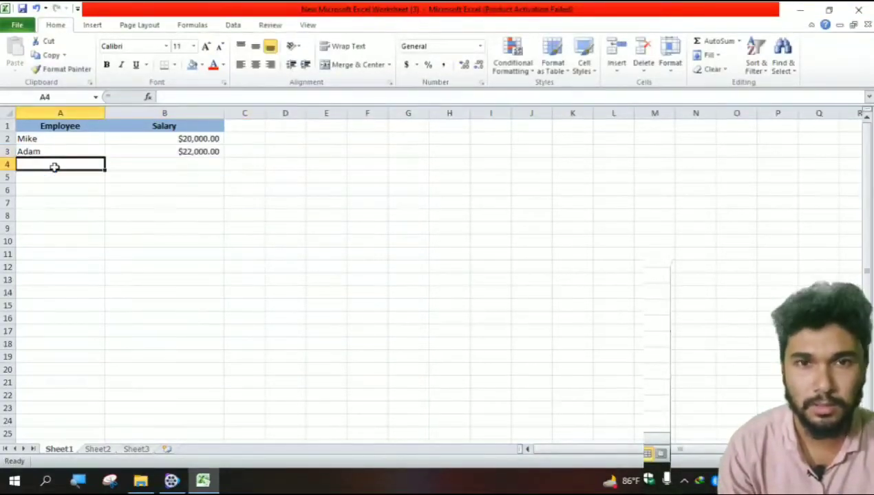
type("Ste")
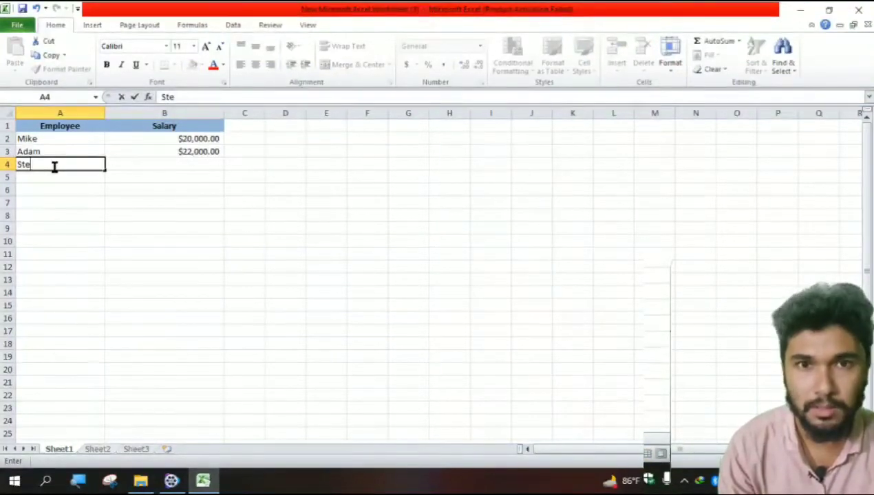
type("phen")
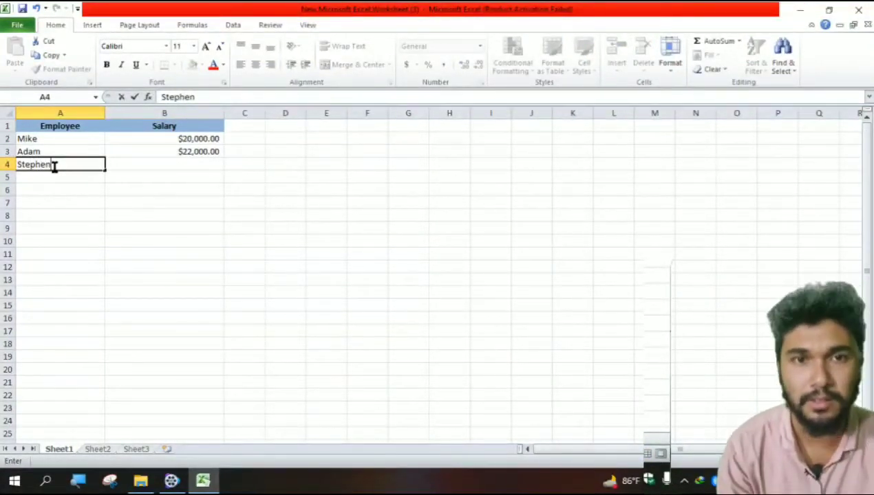
- Enter Stephen's salary as $25,000.00 in cell B4
left_click(185, 163)
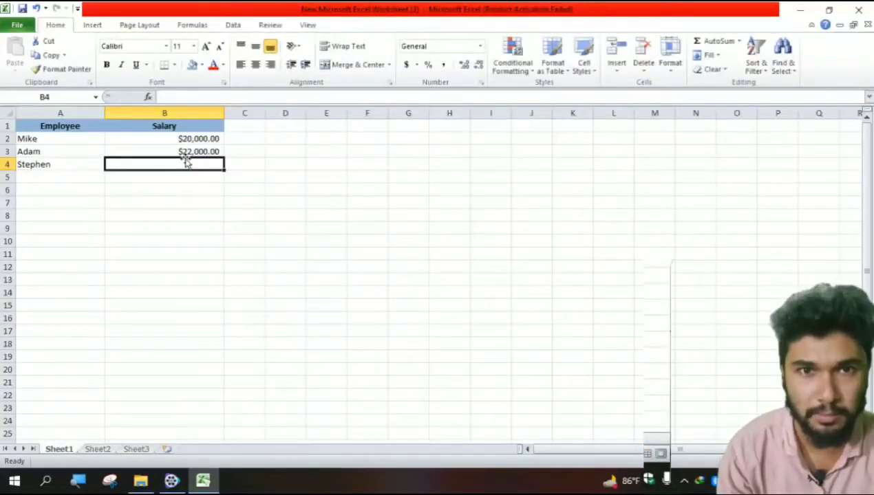
type("$")
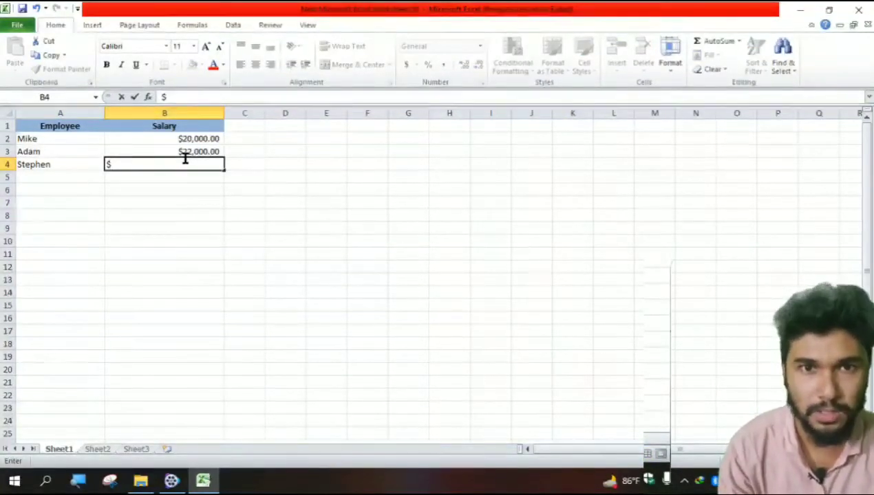
type("2500")
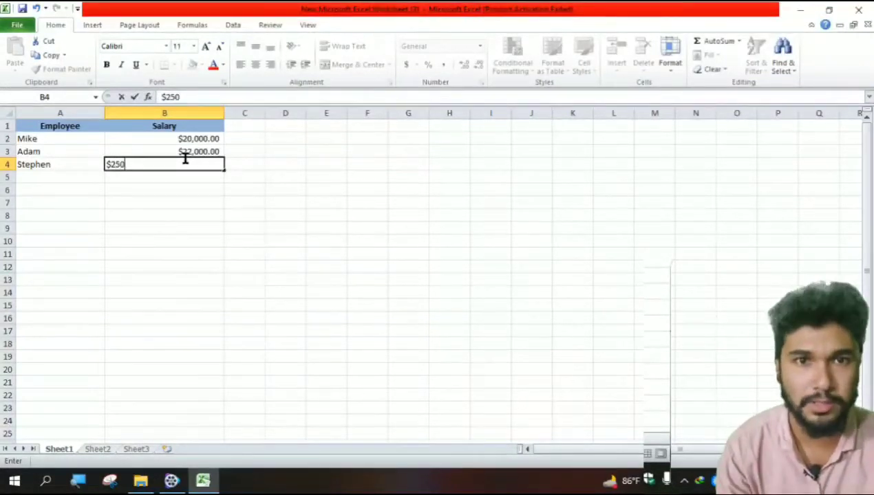
key("BackSpace")
key("BackSpace")
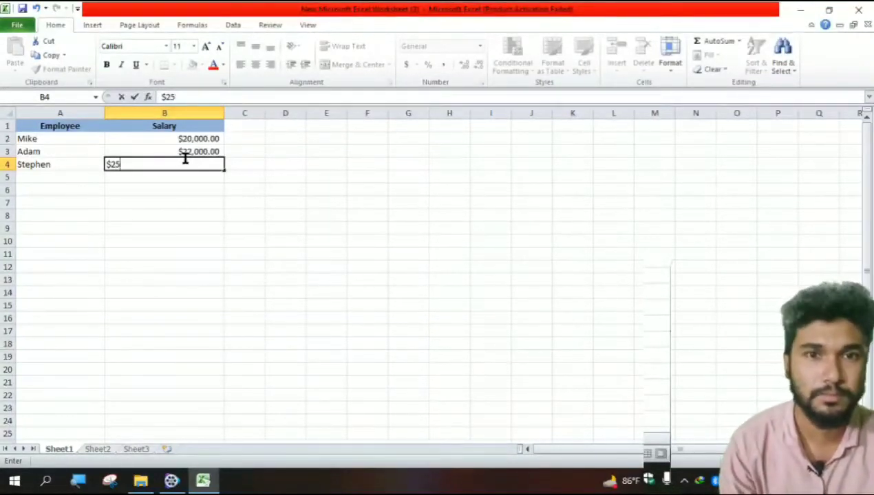
type(",00")
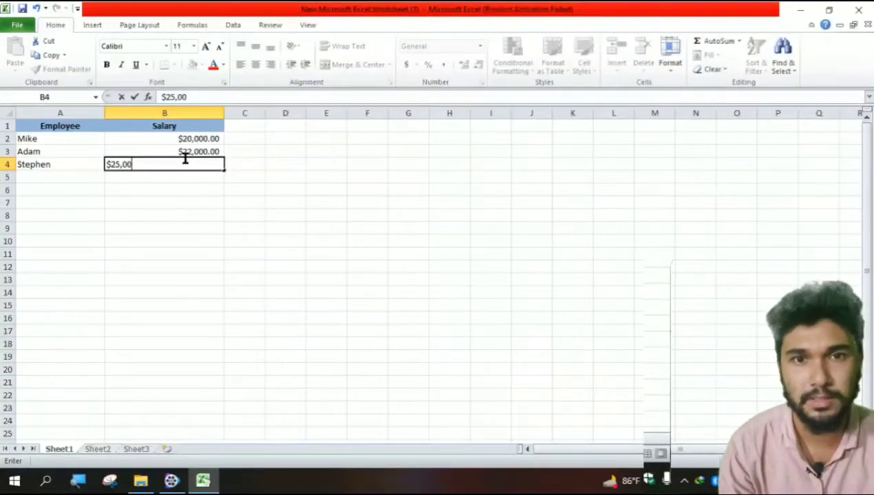
type("0.00")
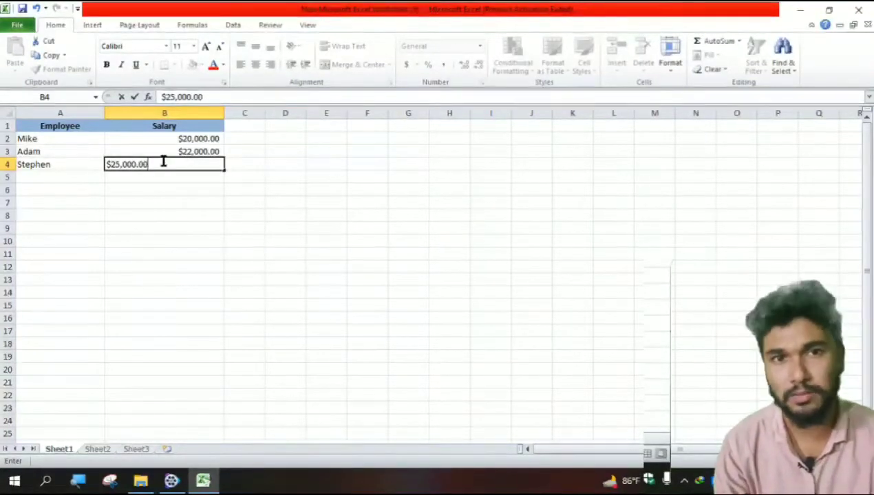
- Enter the employee name Lilly in cell A5
left_click(56, 176)
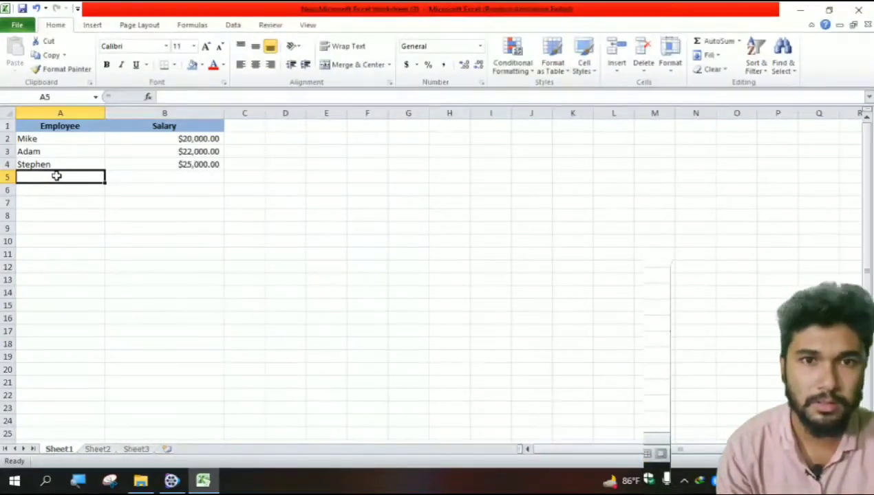
type("Li")
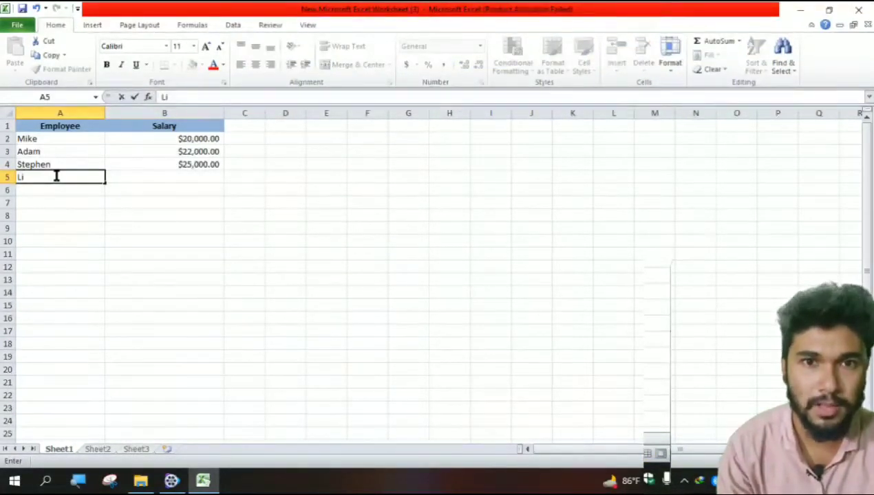
type("lly")
- Enter Lilly's salary as $28,000,00 in cell B5
left_click(206, 178)
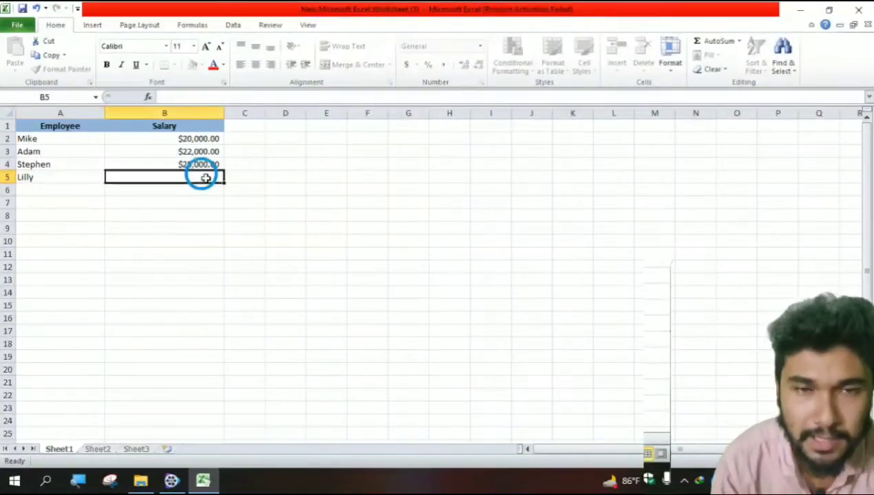
type("$")
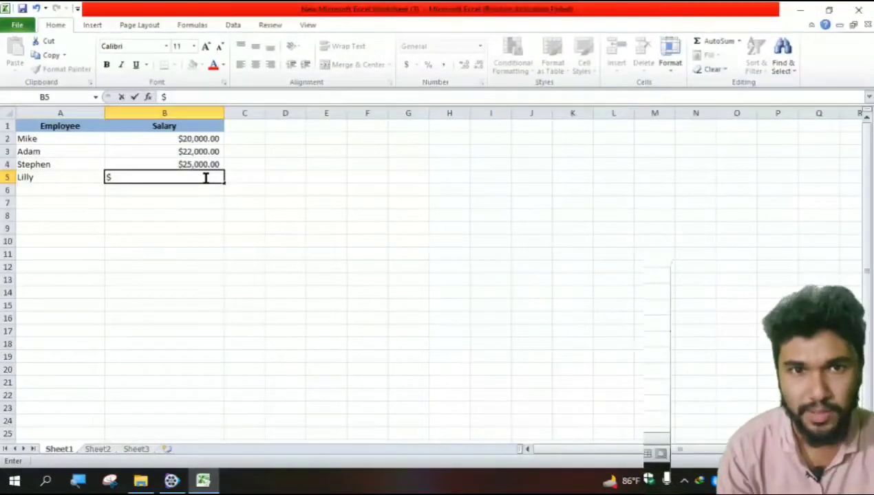
type("28,")
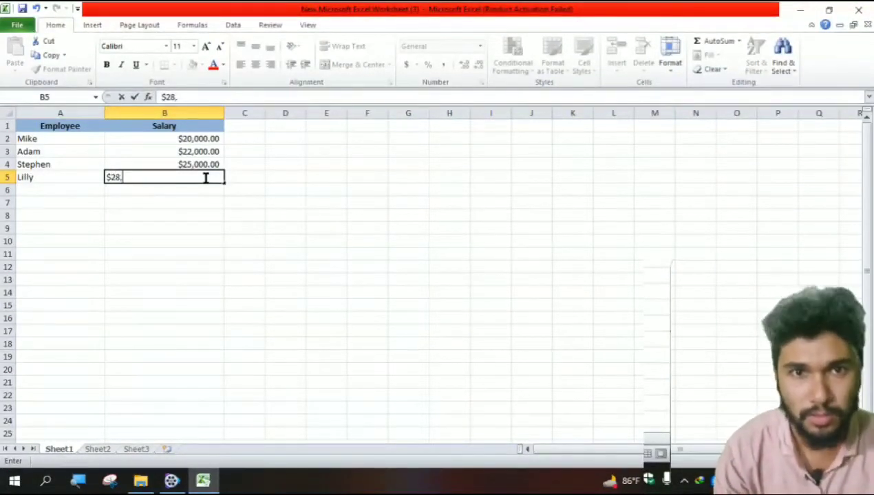
type("000")
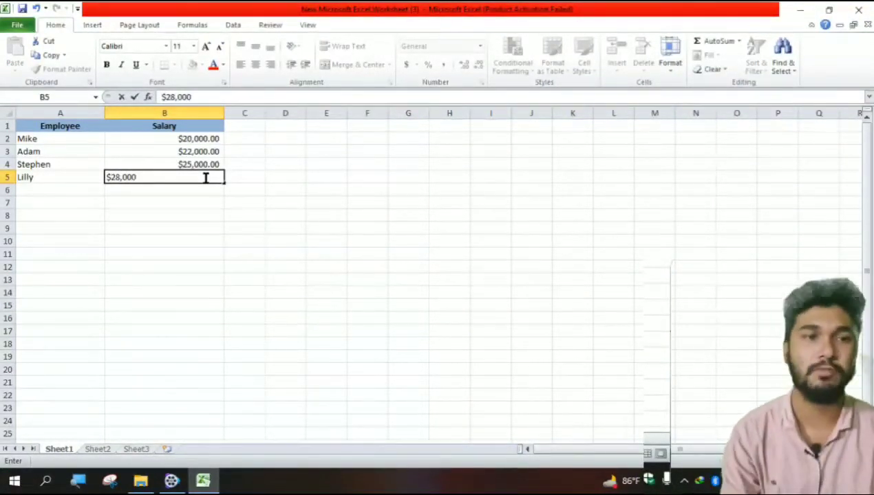
type(",")
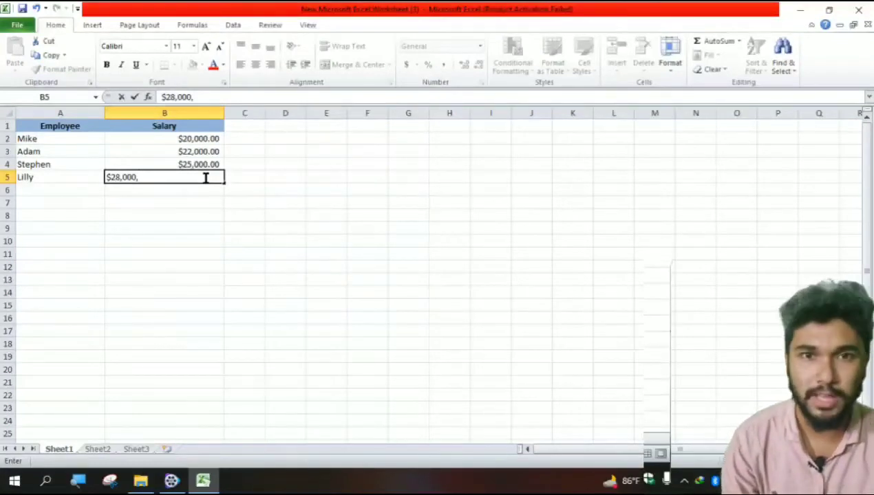
type("00")
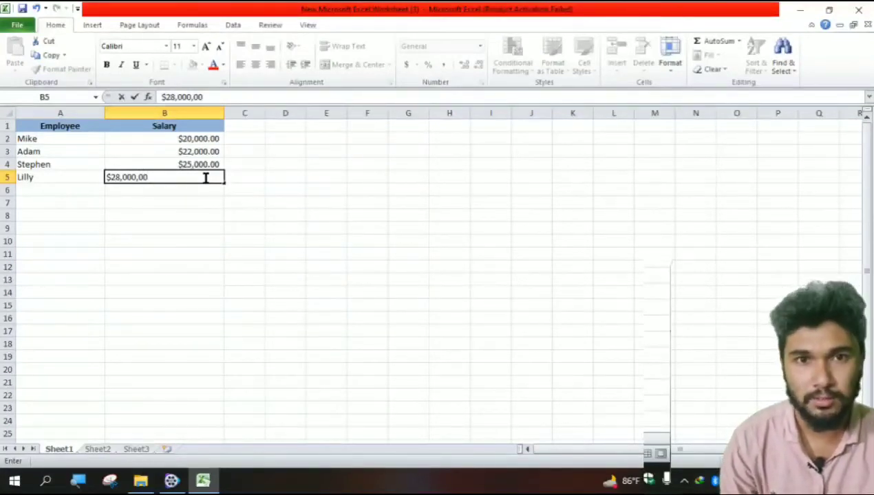
left_click(60, 188)
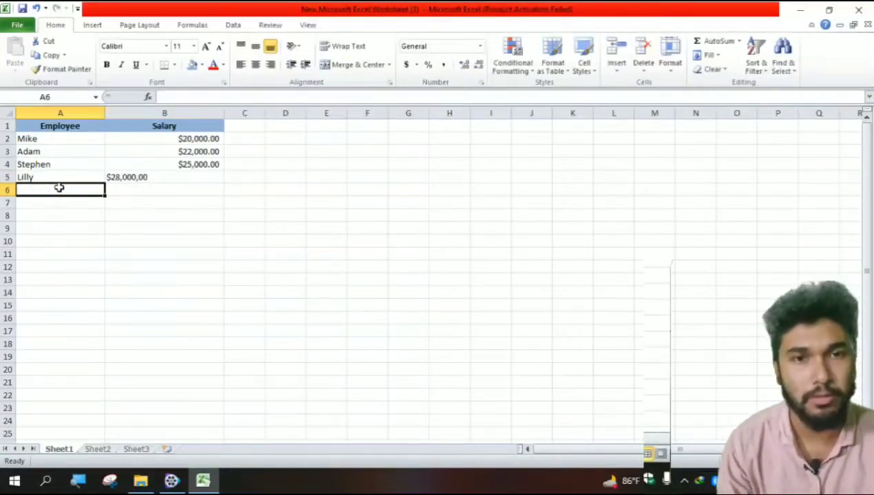
- Enter the employee name Hopper in cell A6
left_click(114, 174)
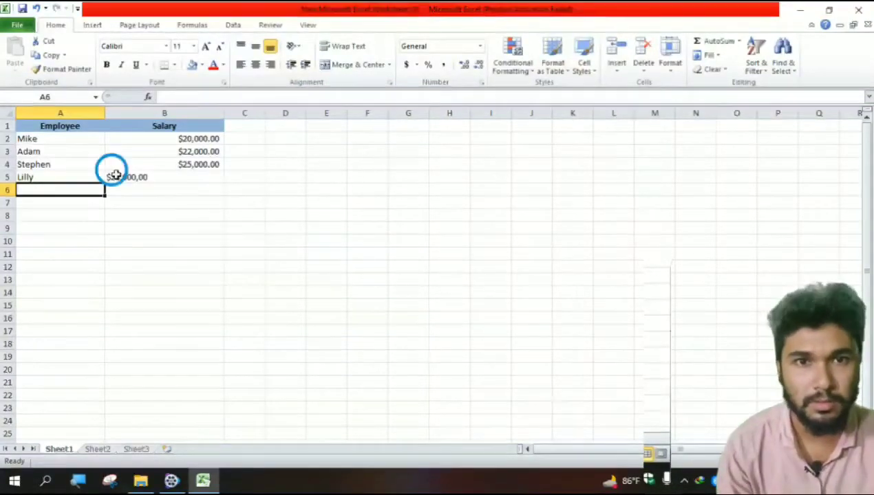
key("Return")
left_click(75, 189)
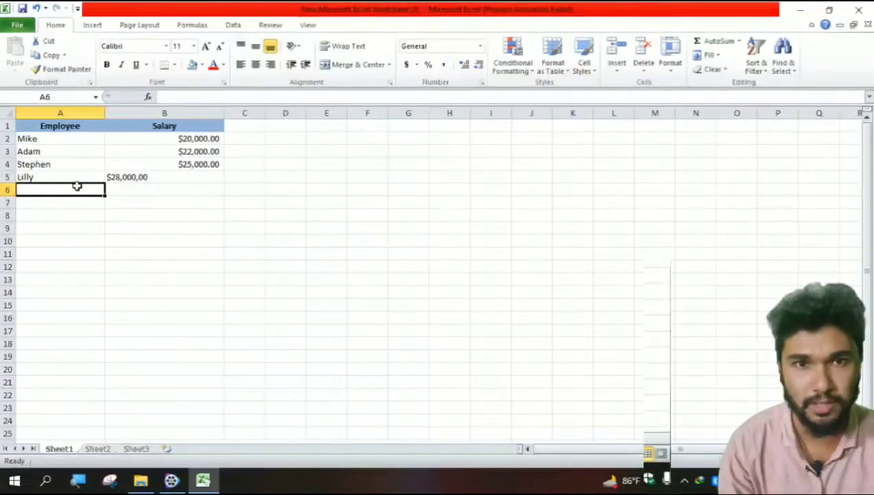
type("Hopper")
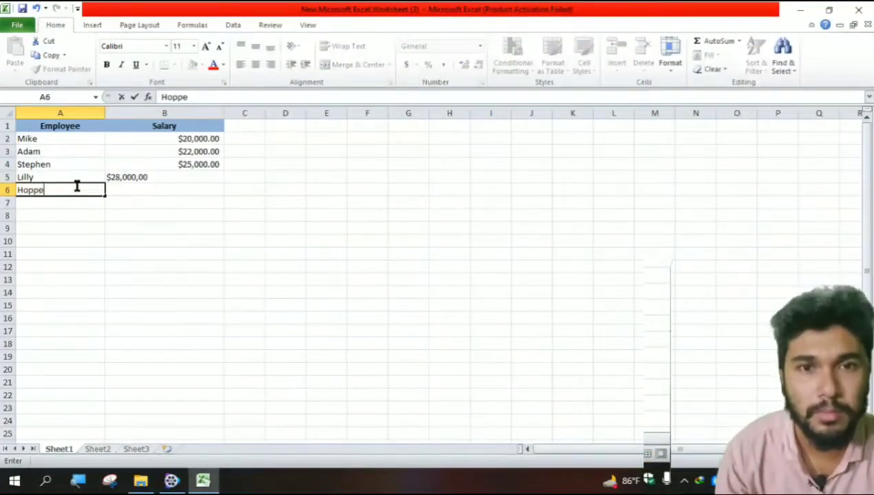
- Enter Hopper's salary as $30,000.00 in cell B6
left_click(158, 194)
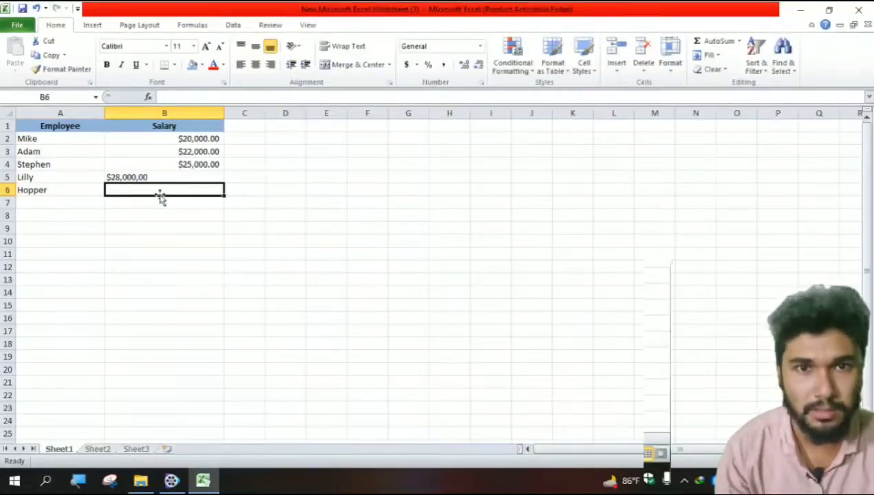
type("$30,")
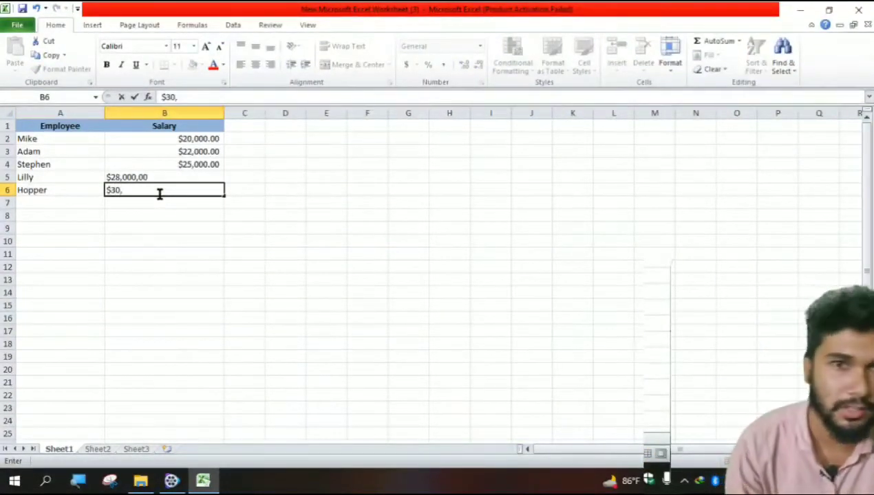
type("000.0")
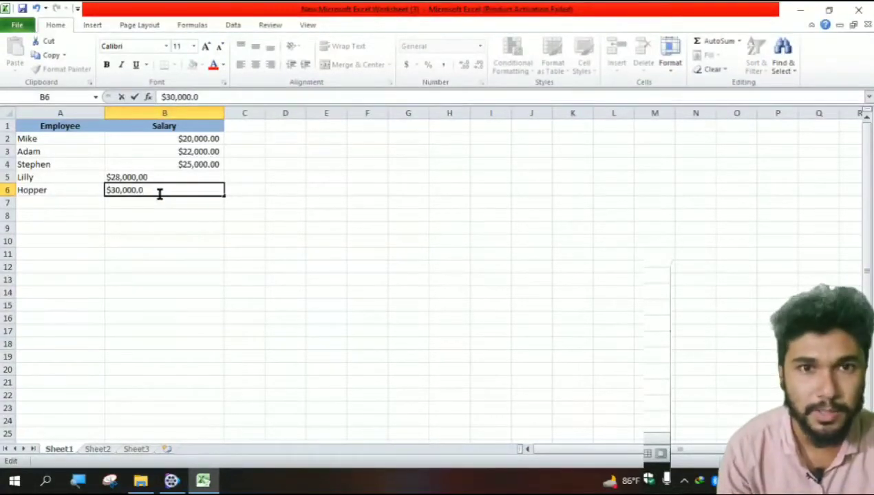
type("0")
left_click(73, 202)
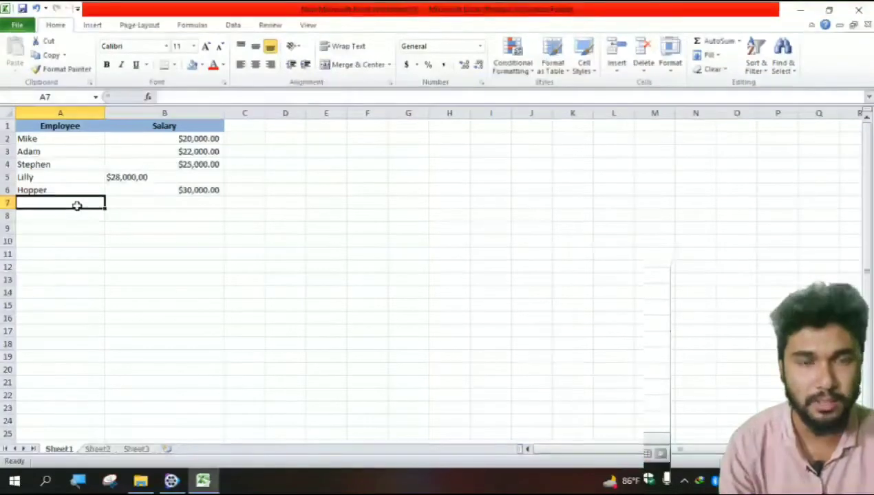
- Enter the employee name Robin in cell A7
type("rOBIN")
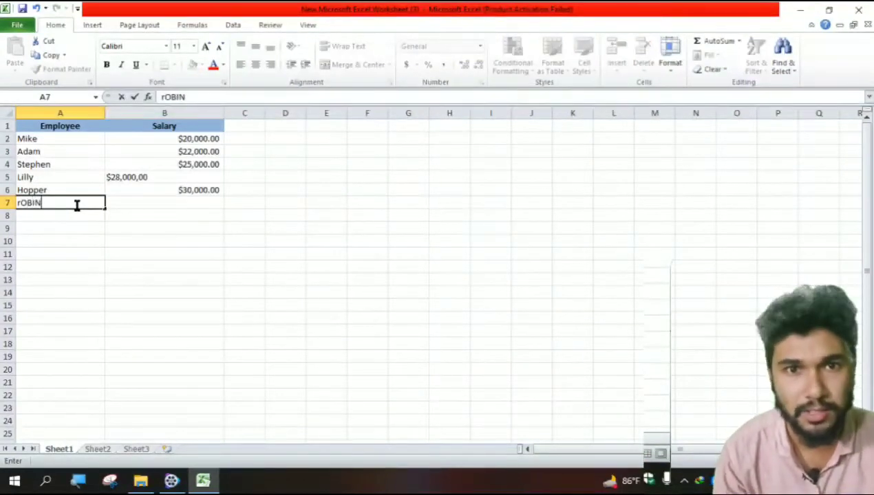
key("BackSpace")
key("BackSpace")
key("BackSpace")
key("BackSpace")
key("BackSpace")
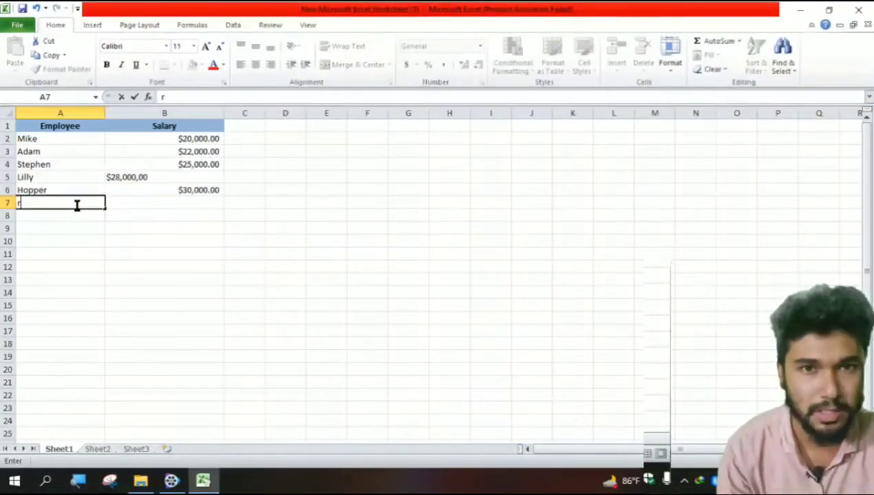
type("Robb")
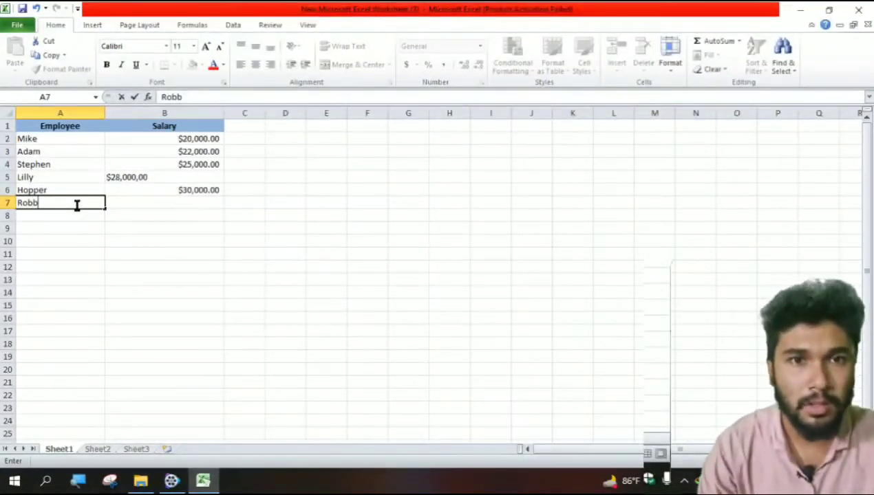
key("BackSpace")
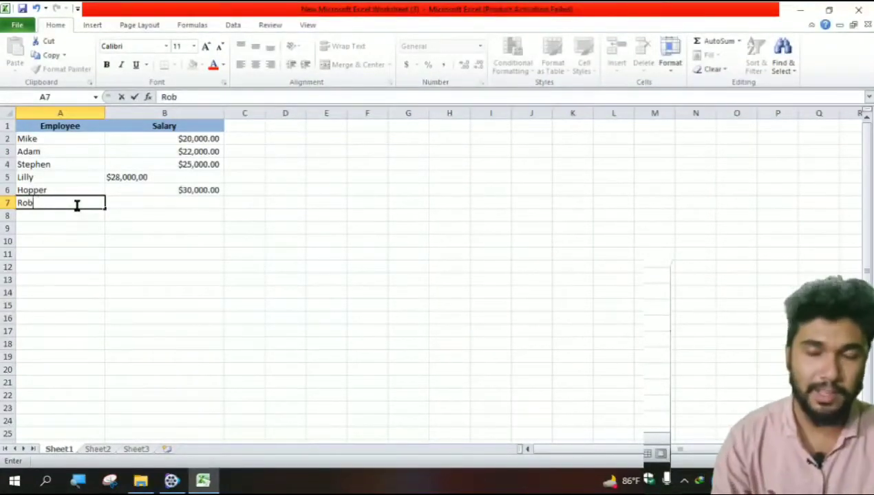
type("in")
- Enter Robin's salary as $35,000.00 in cell B7
left_click(144, 205)
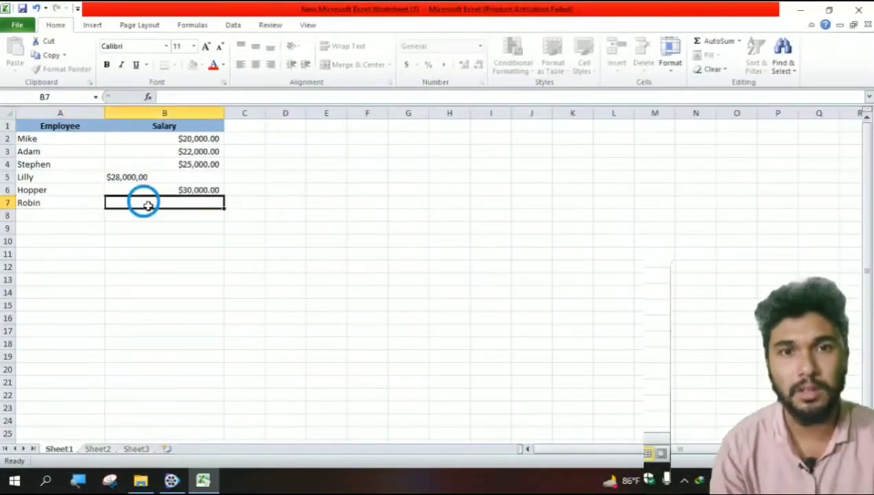
type("$")
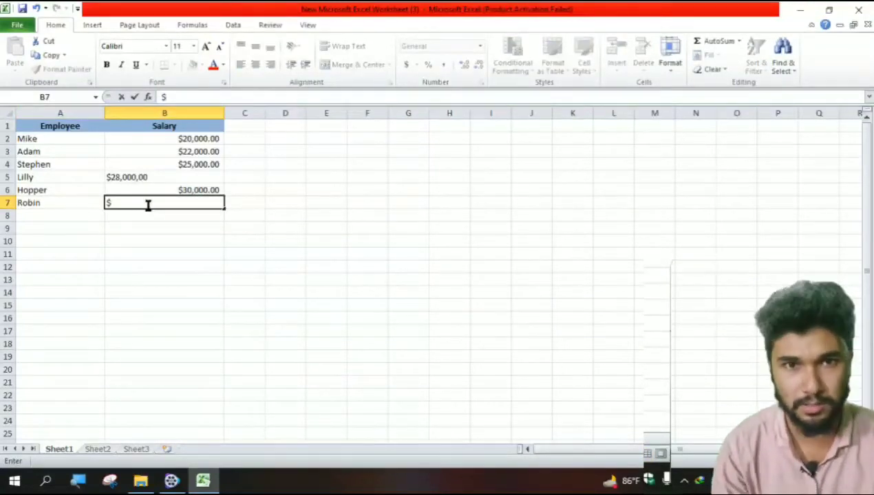
type("35")
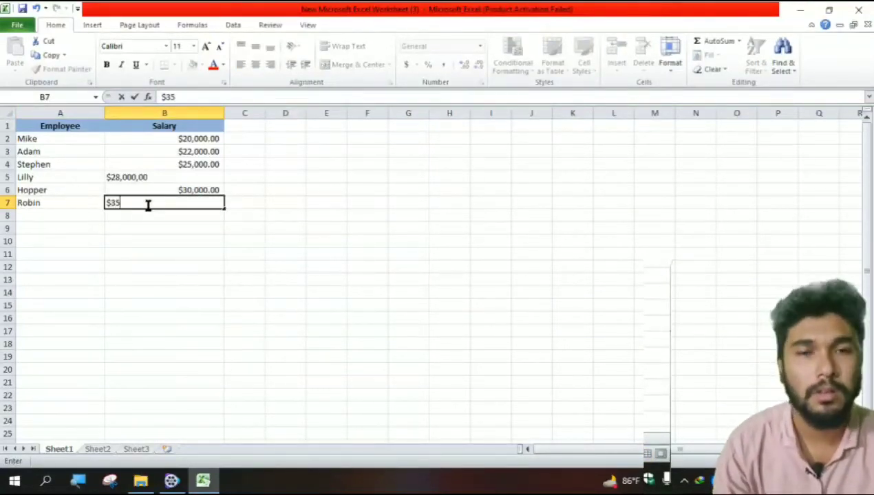
type(",000")
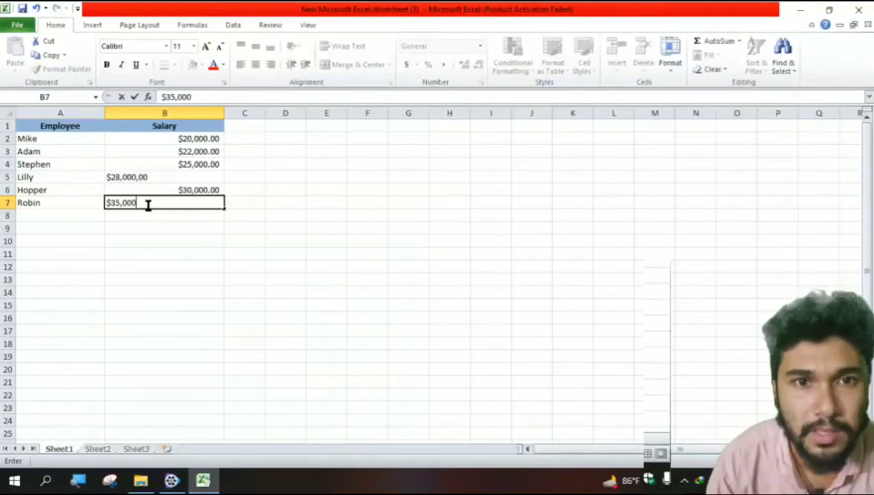
type(".00")
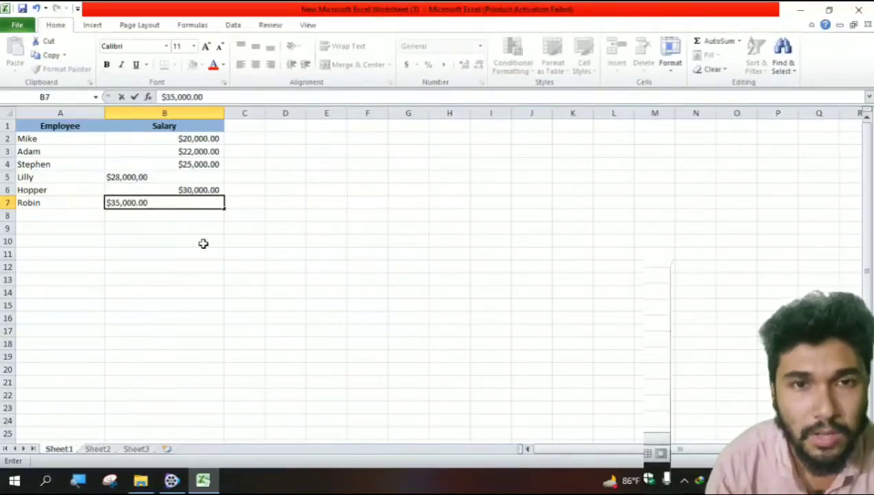
left_click(150, 245)
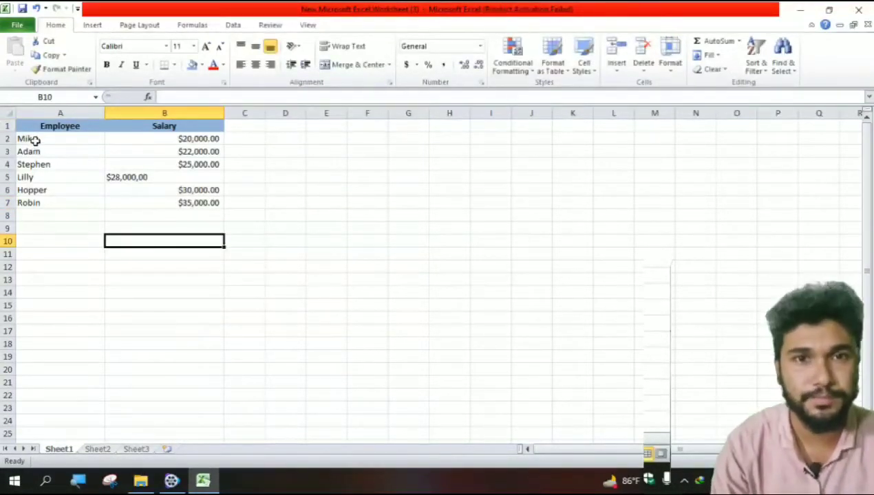
- Center-align the employee names and salaries in A2:B7 and fill them with a light purple
left_click_drag(33, 138, 183, 201)
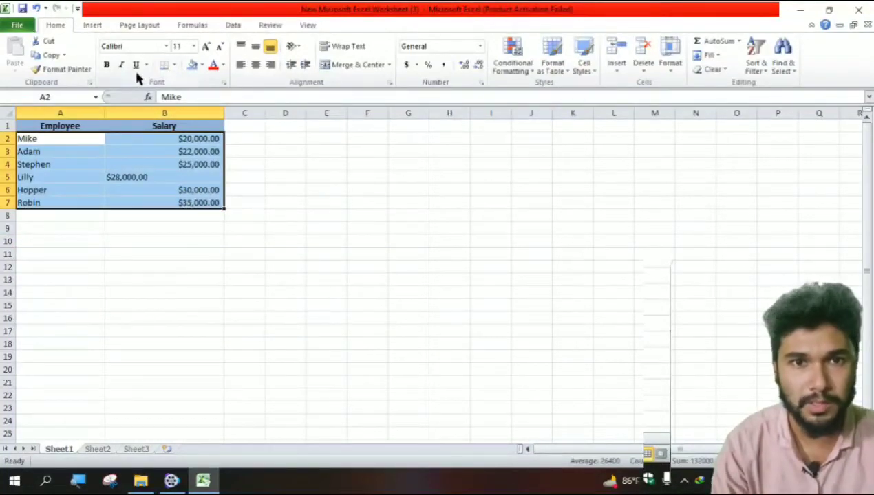
left_click(257, 66)
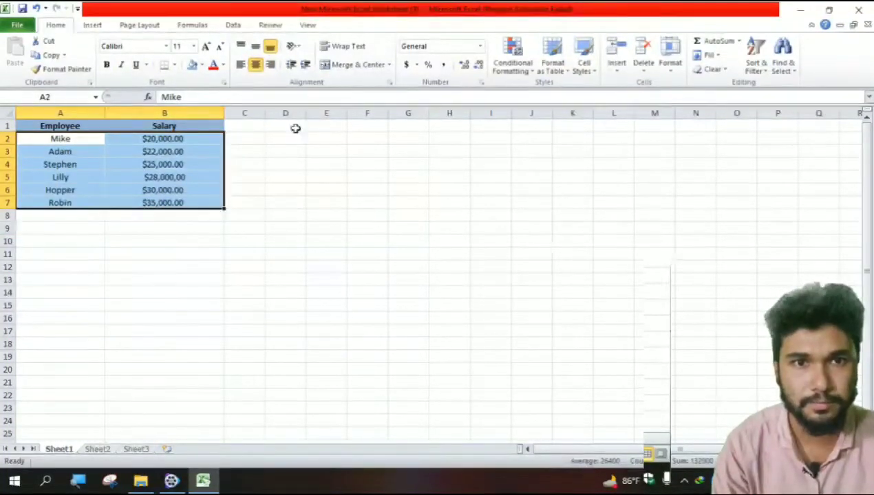
left_click(201, 64)
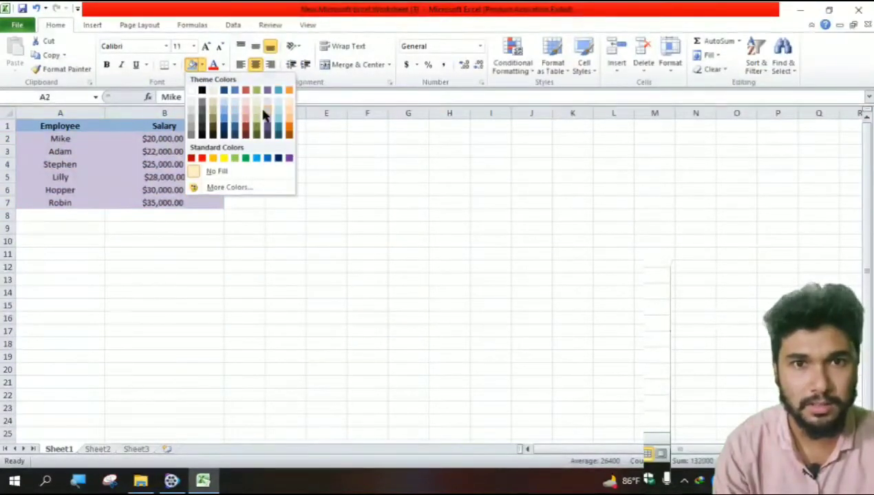
left_click(262, 112)
left_click(273, 221)
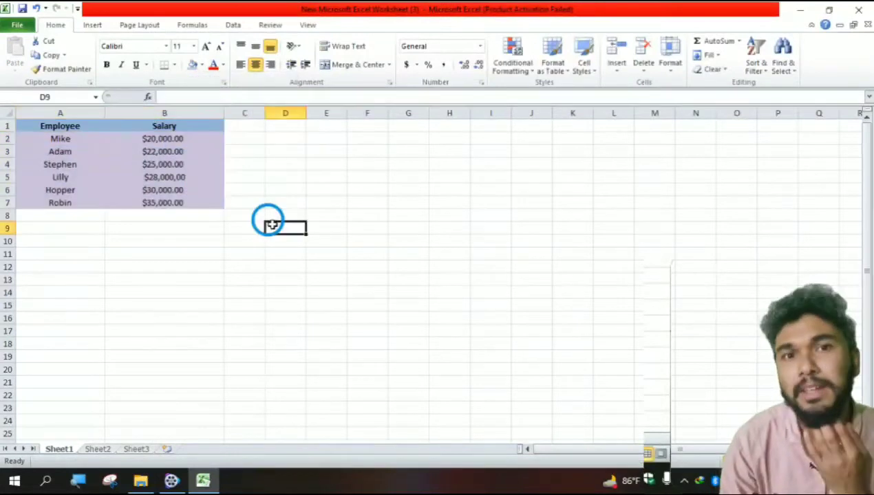
- Enter the label Total in cell A8
left_click(62, 216)
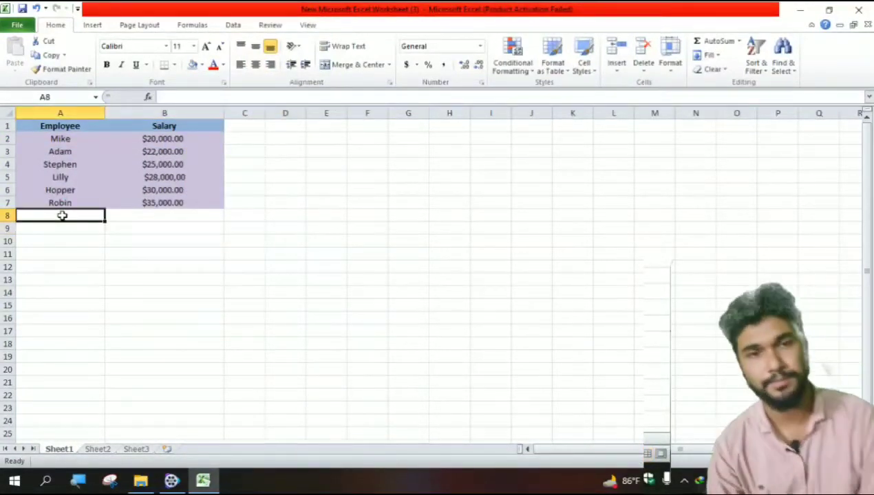
type("Total")
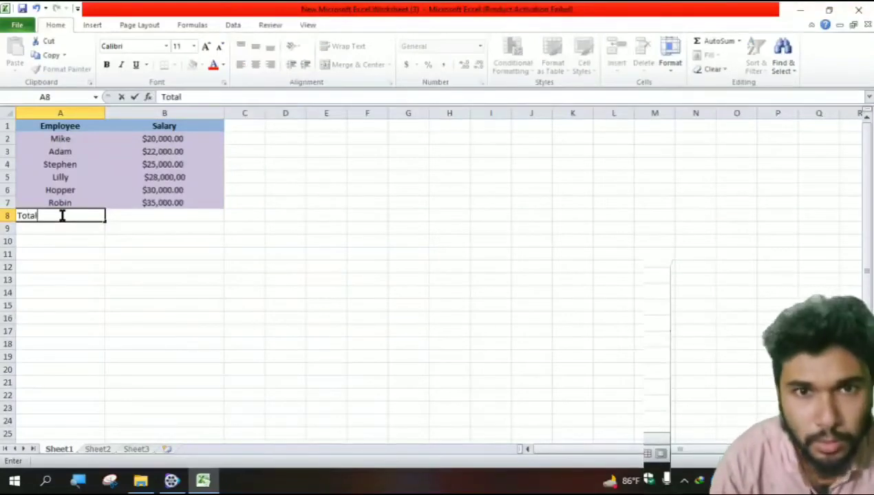
left_click(124, 219)
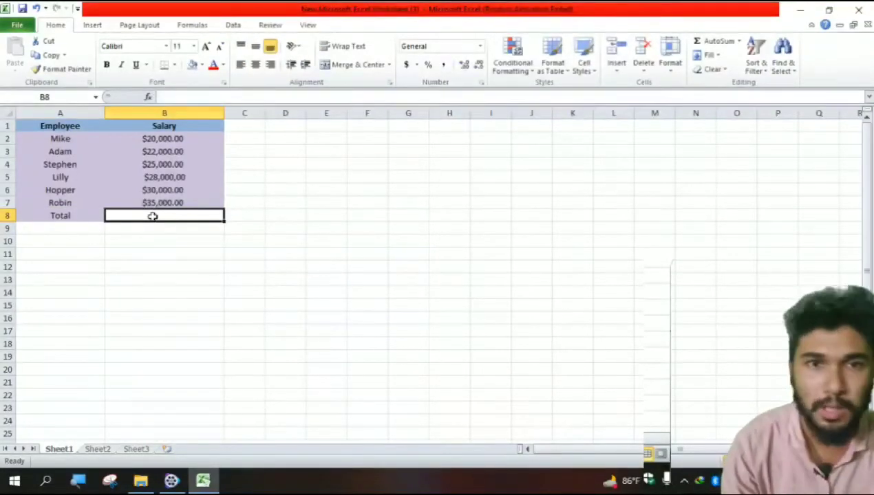
- Fill the Total row A8:B8 with a light olive green
left_click(86, 215)
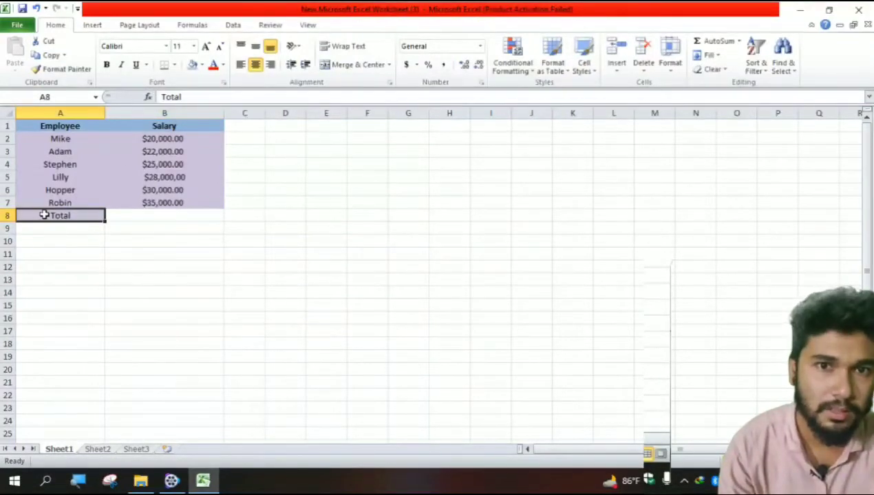
left_click_drag(42, 211, 136, 220)
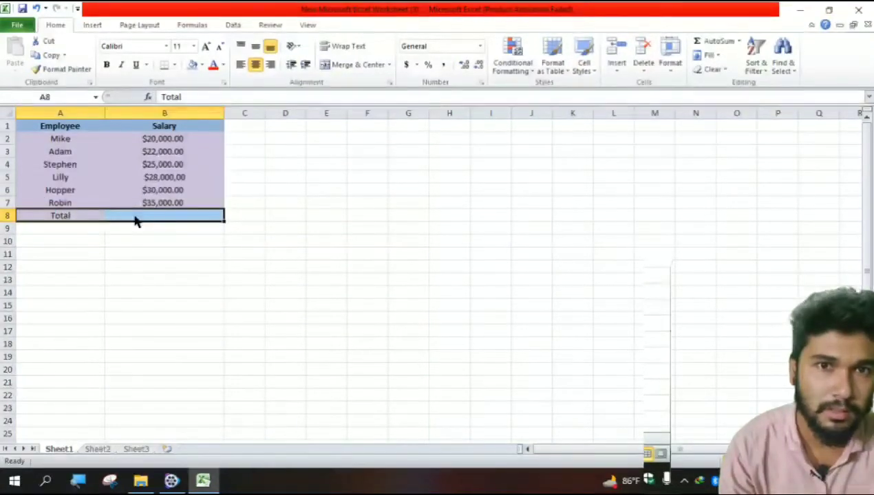
left_click(201, 64)
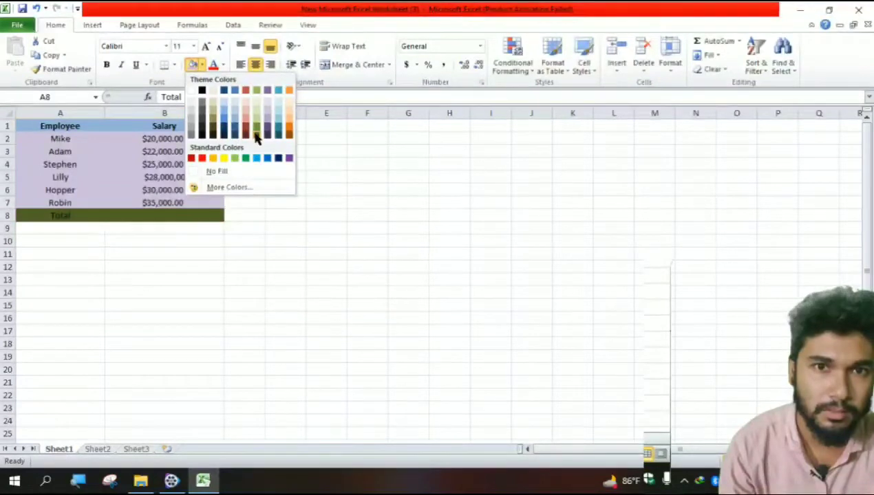
left_click(256, 106)
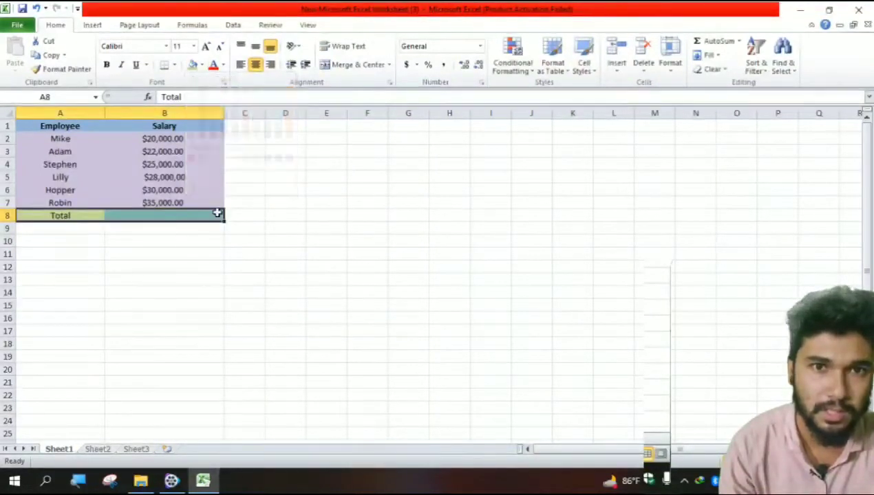
left_click(192, 216)
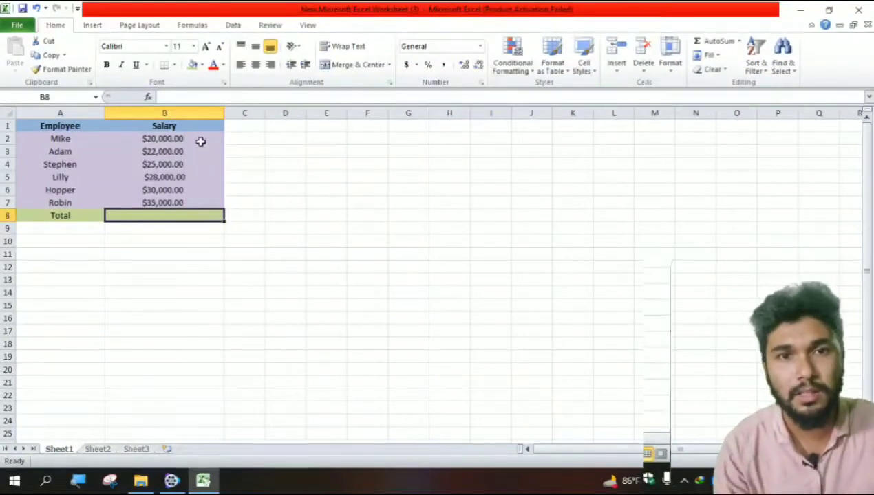
- Sum the salaries B2:B7 into cell B8 with AutoSum
left_click_drag(200, 141, 195, 203)
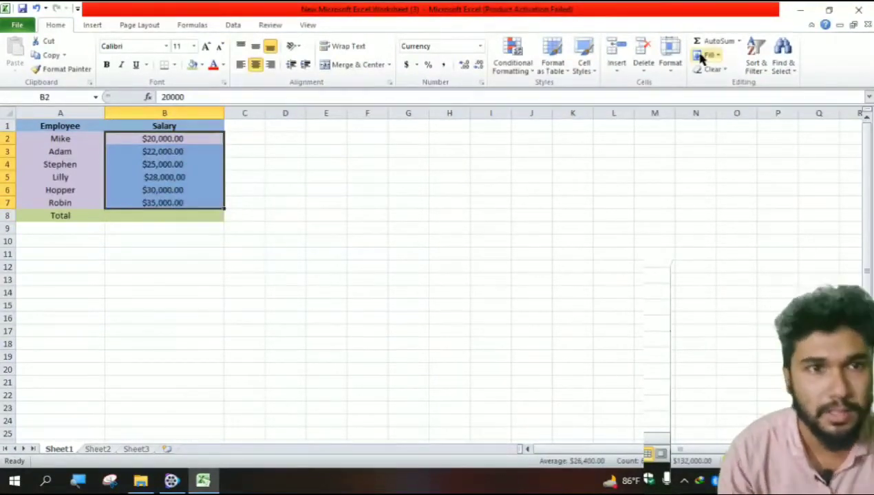
left_click(719, 43)
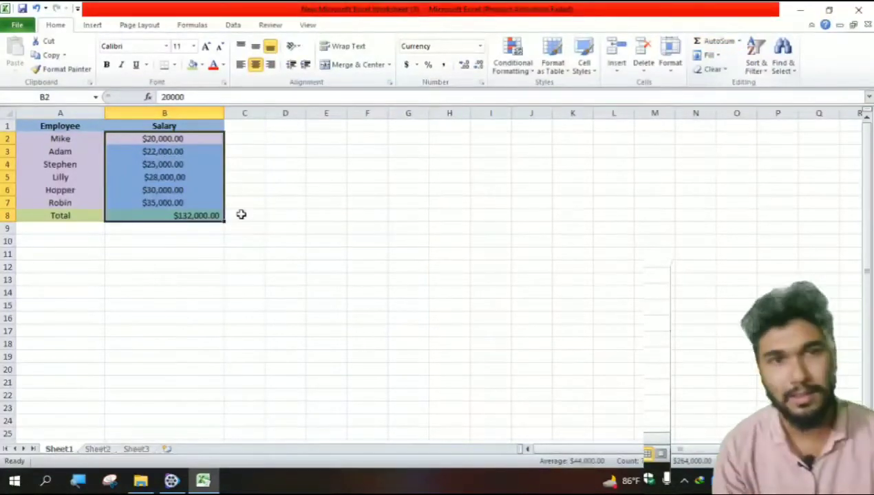
left_click(206, 216)
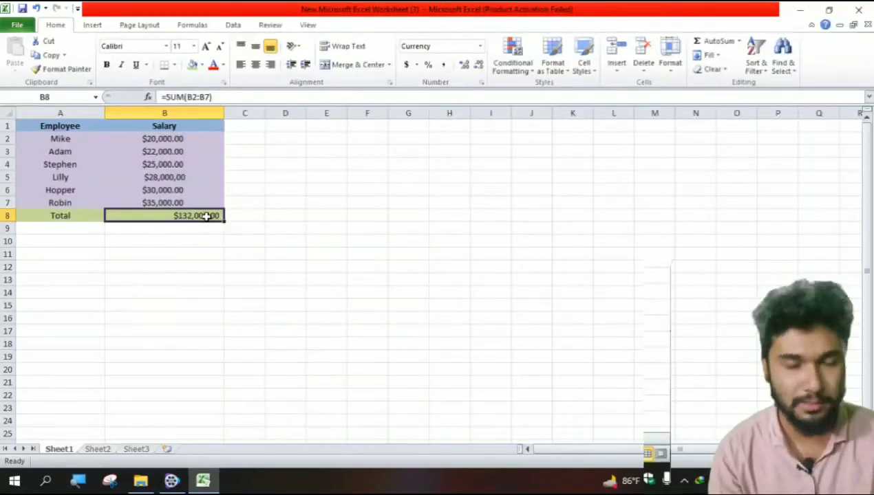
- Center-align the total in cell B8
left_click(167, 263)
left_click(197, 215)
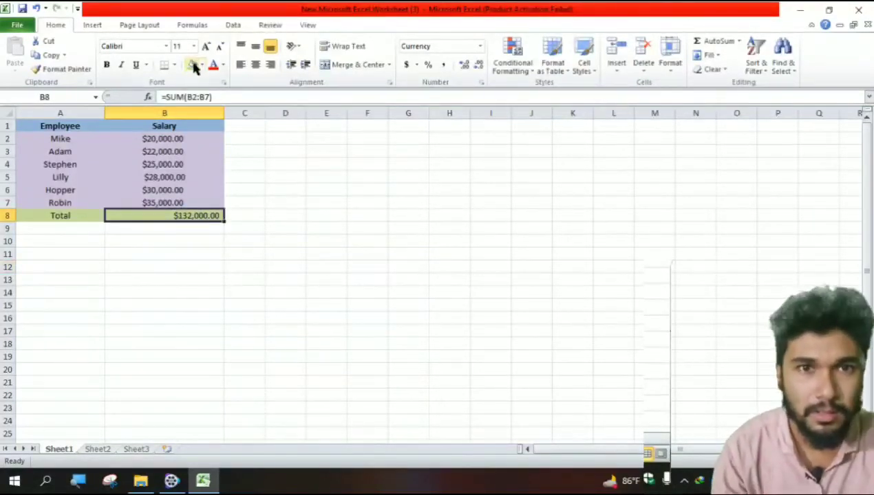
left_click(254, 65)
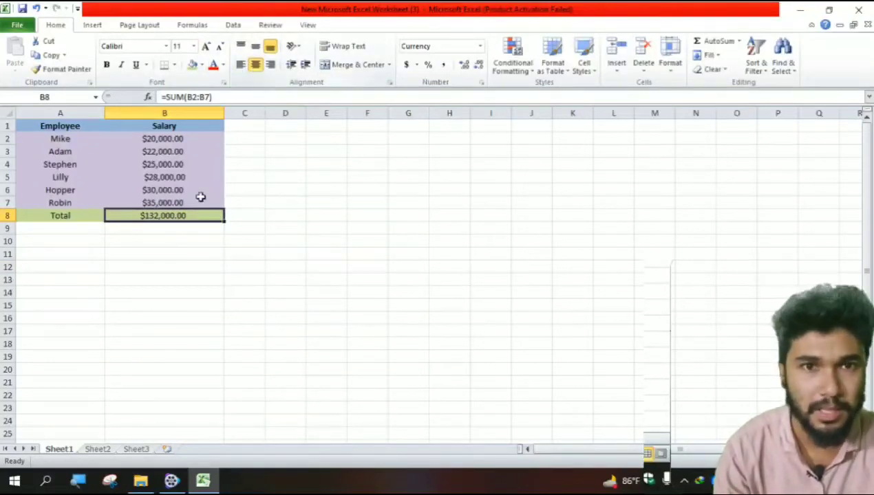
- Clear the total formula from cell B8
left_click(144, 304)
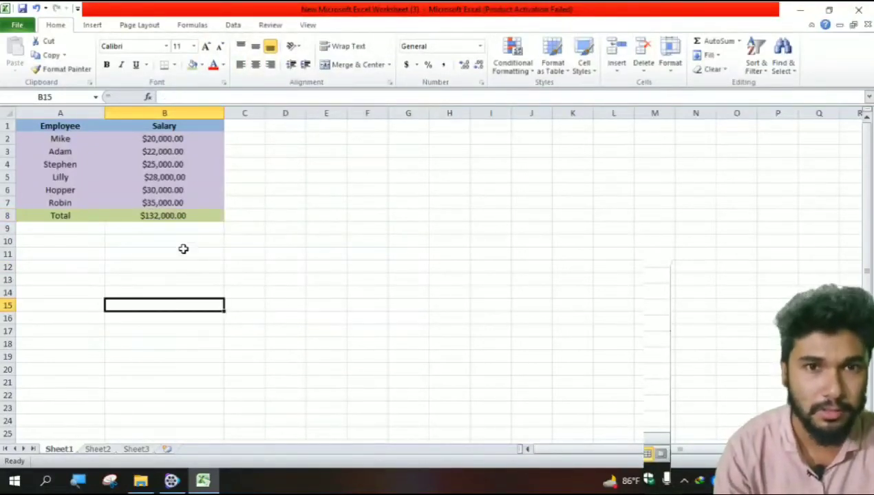
left_click(172, 211)
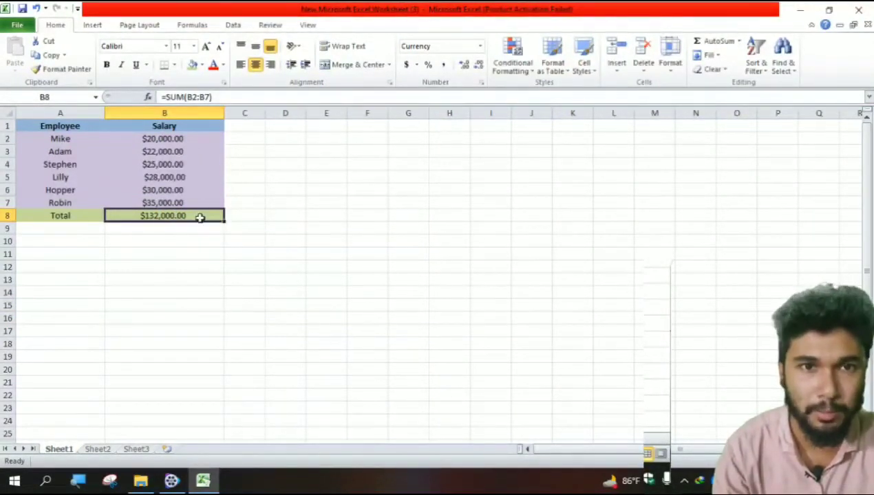
key("Delete")
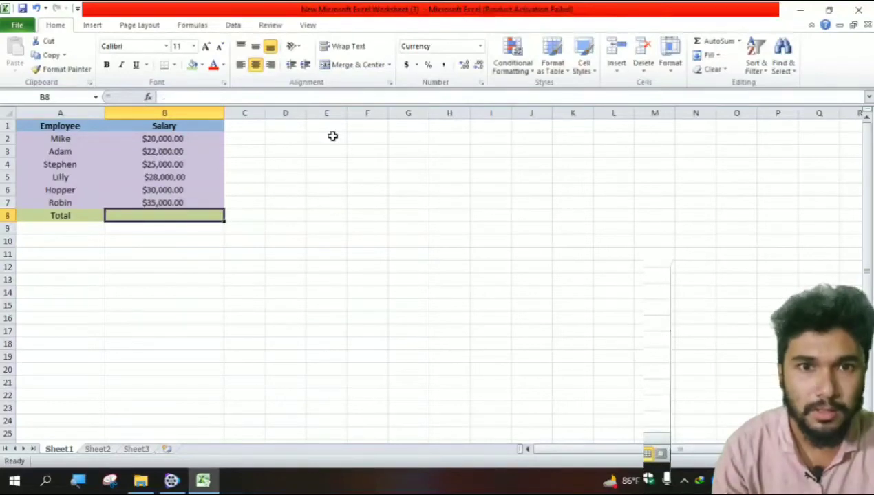
- Copy B2's salary down through B7 with the fill handle and undo the fill
left_click(209, 137)
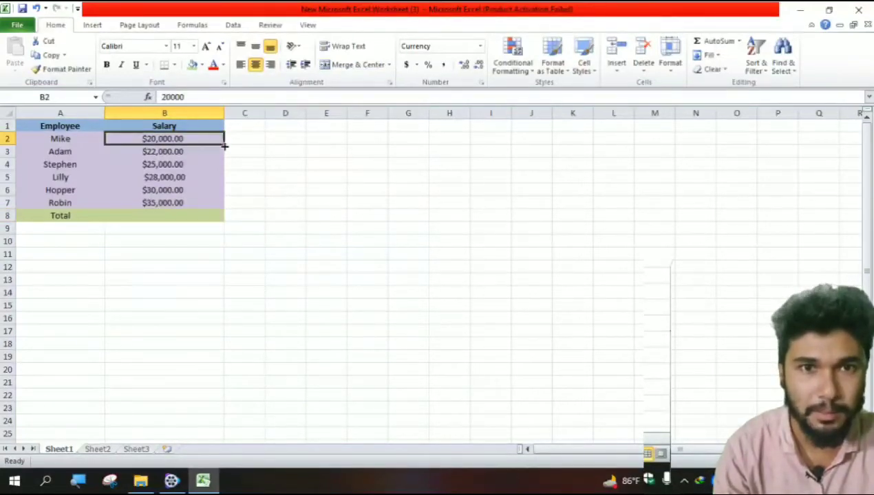
left_click_drag(223, 143, 203, 215)
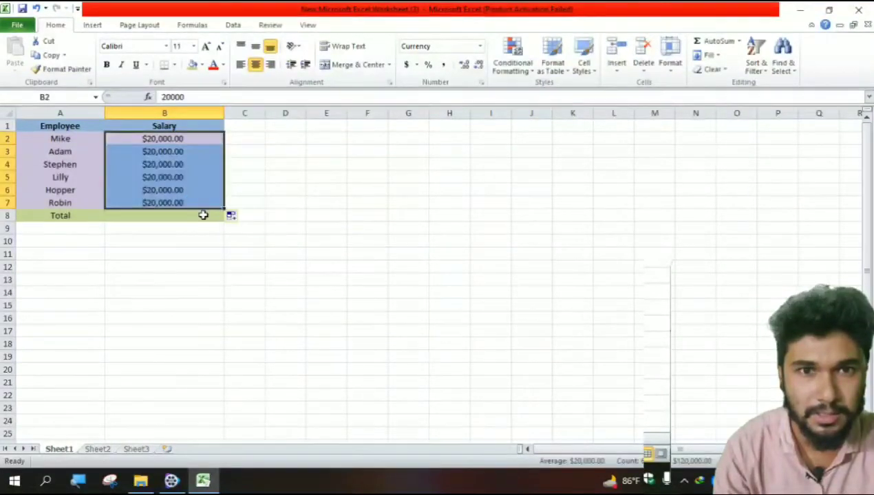
key("ctrl+z")
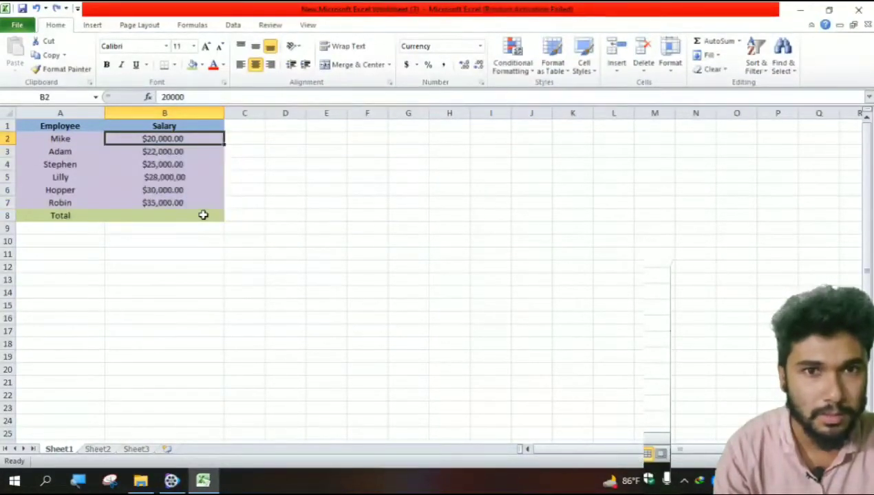
- Examine the salary cells in column B and the contents of B2
left_click(203, 216)
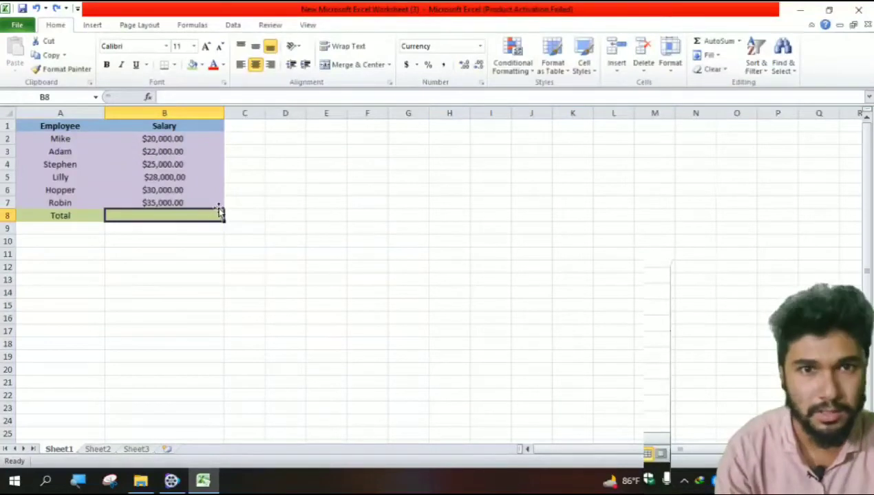
left_click(215, 203)
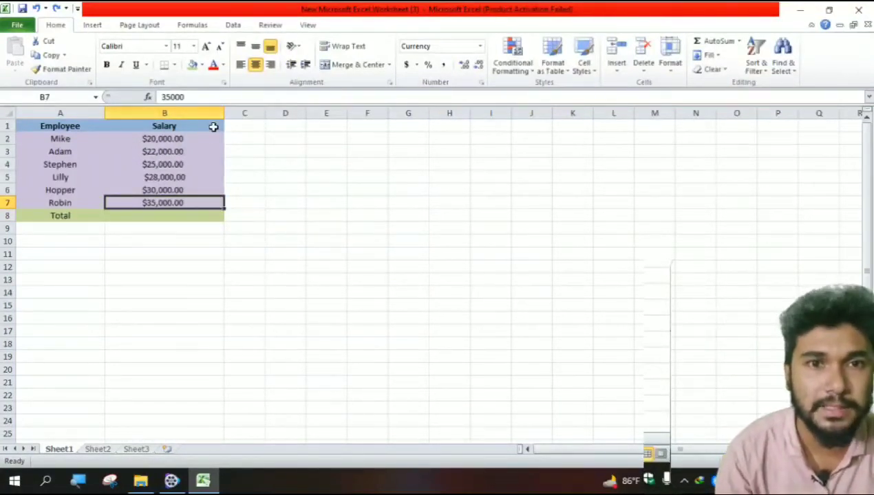
left_click(212, 126)
left_click(216, 174)
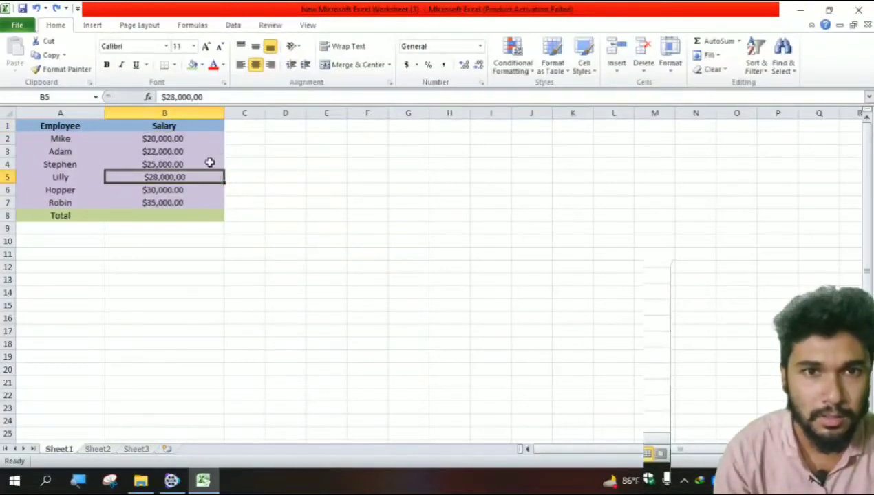
left_click(195, 138)
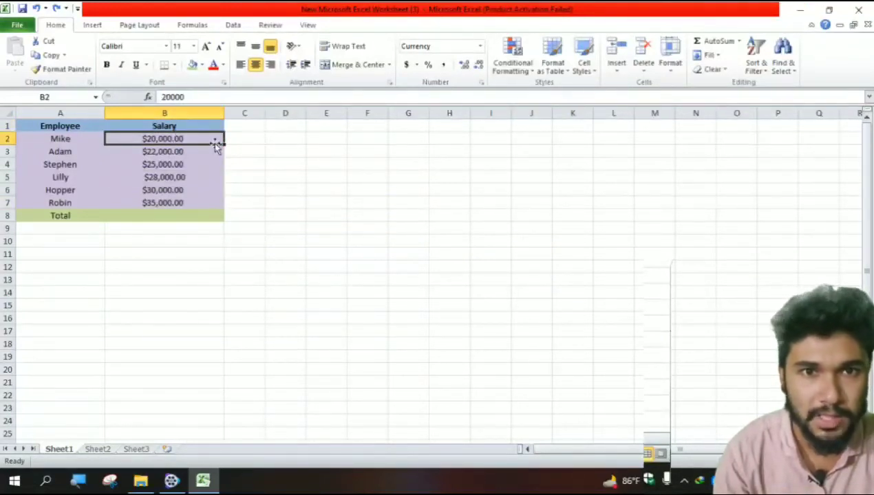
left_click_drag(222, 143, 202, 140)
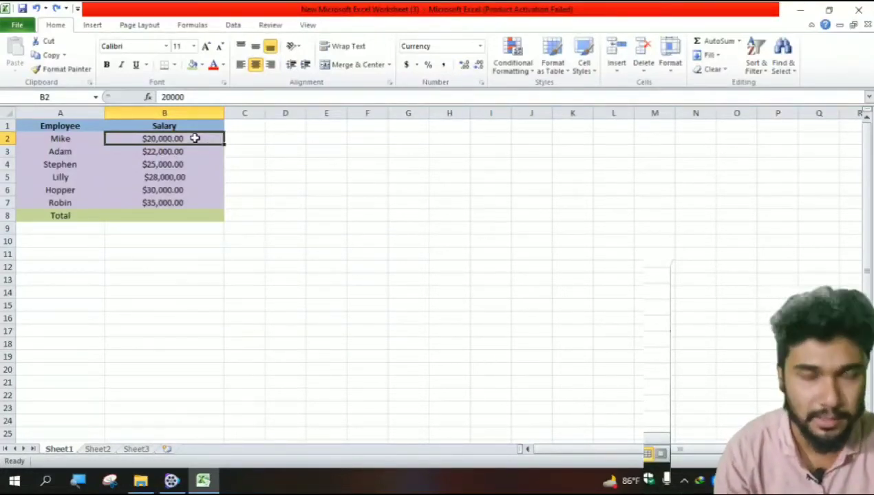
left_click_drag(203, 137, 198, 197)
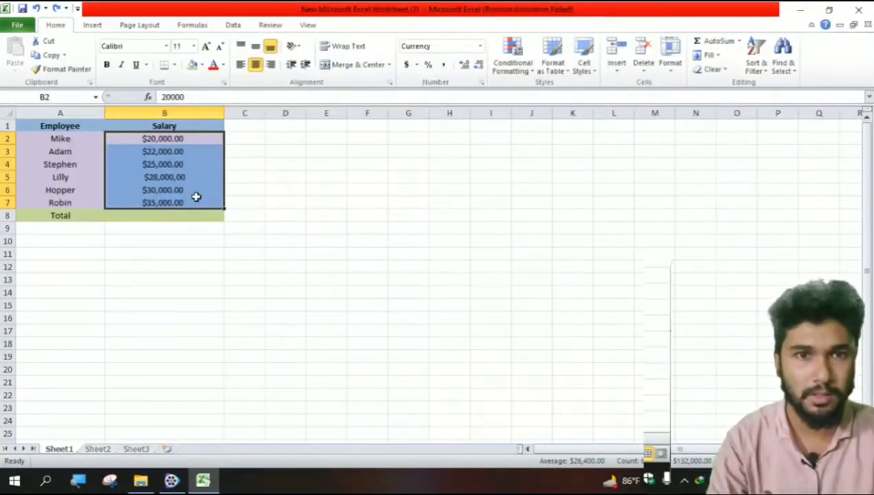
left_click(181, 216)
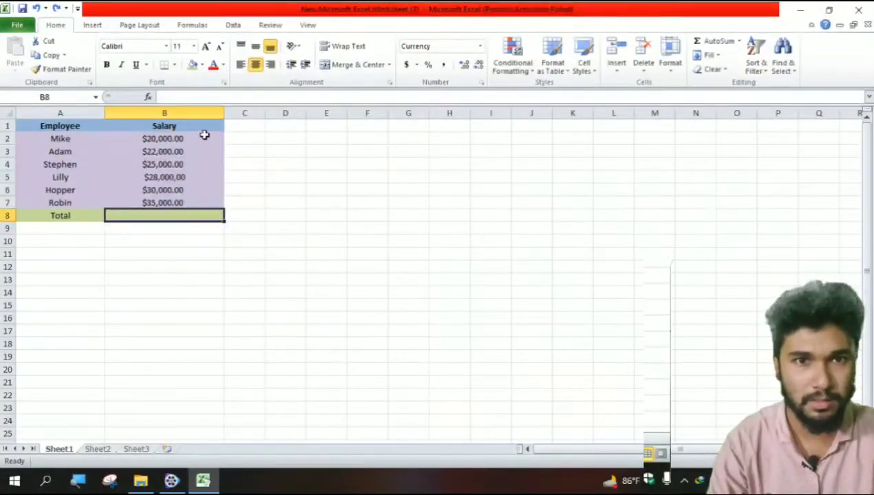
left_click_drag(204, 137, 206, 198)
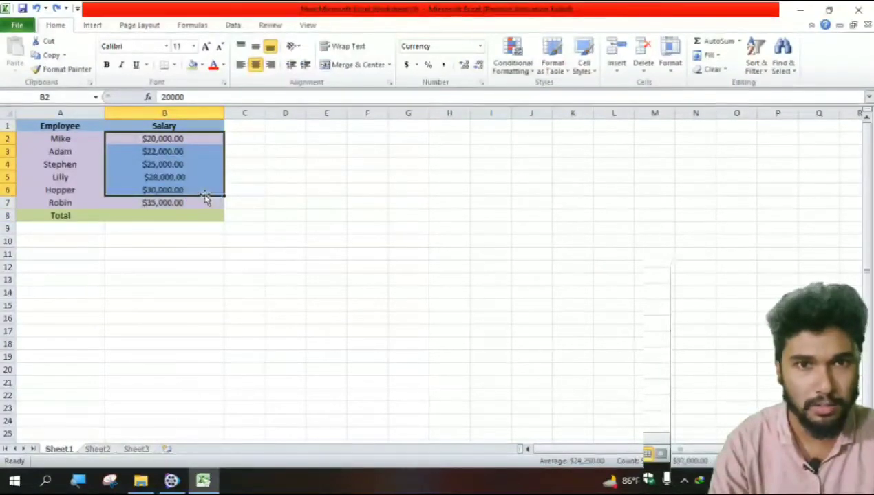
left_click(196, 140)
double_click(196, 140)
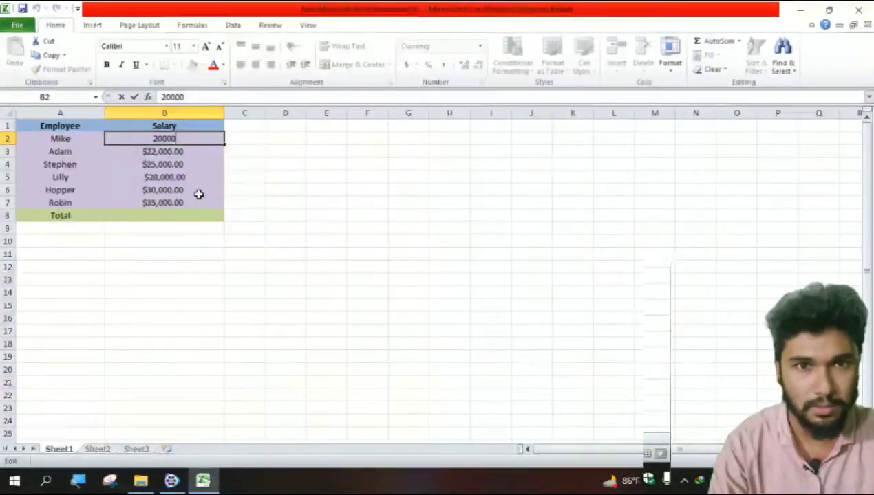
key("Escape")
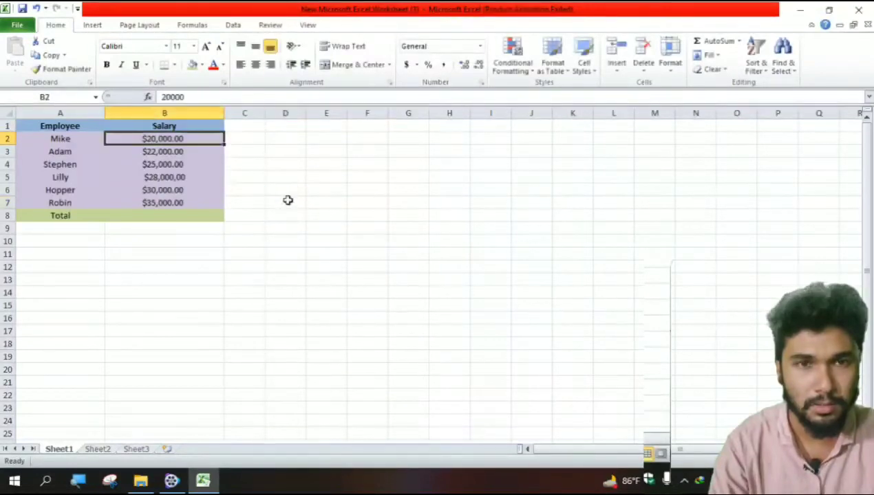
- Select the salaries B2:B7 and total them into B8 with AutoSum
left_click_drag(205, 141, 199, 199)
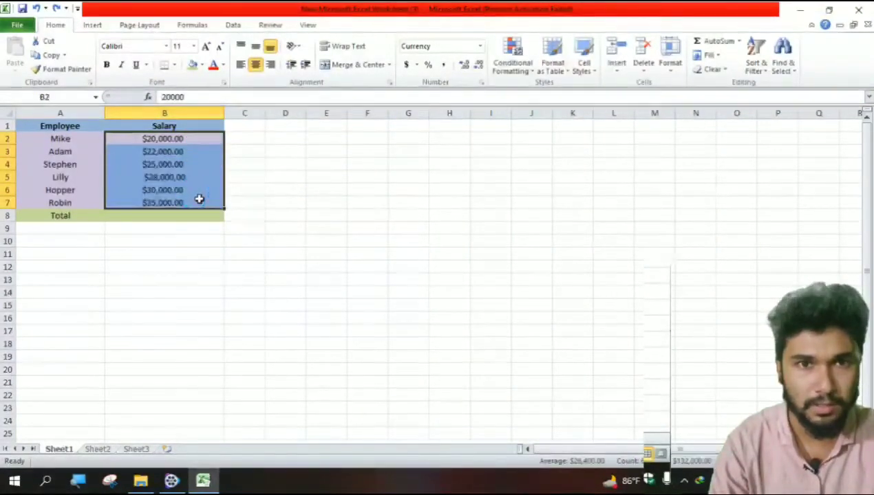
left_click(735, 41)
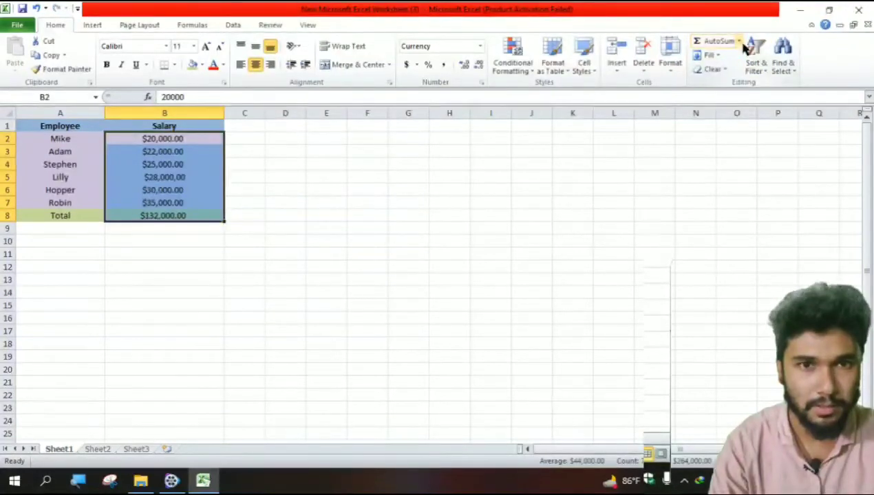
left_click(739, 42)
left_click(732, 71)
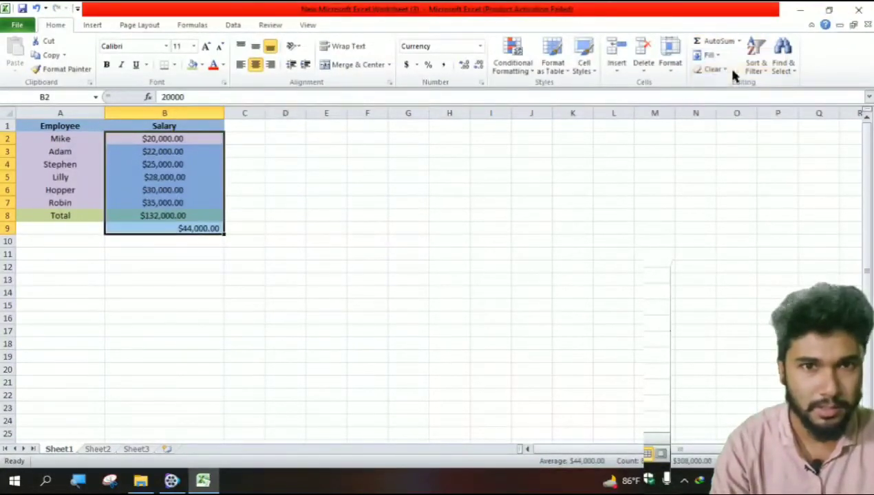
key("ctrl+z")
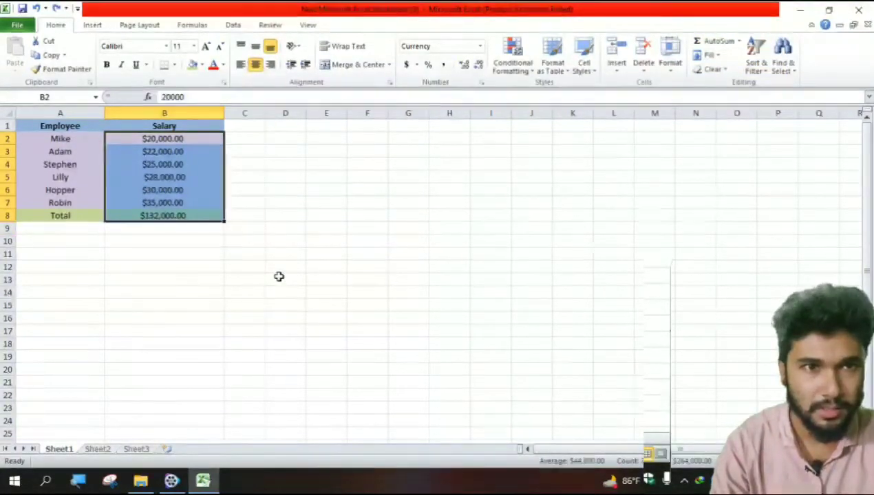
- Average B2:B8 into B9 with AutoSum's Average option, inspect that formula, then undo both the average and the B8 total
left_click(739, 42)
left_click(729, 72)
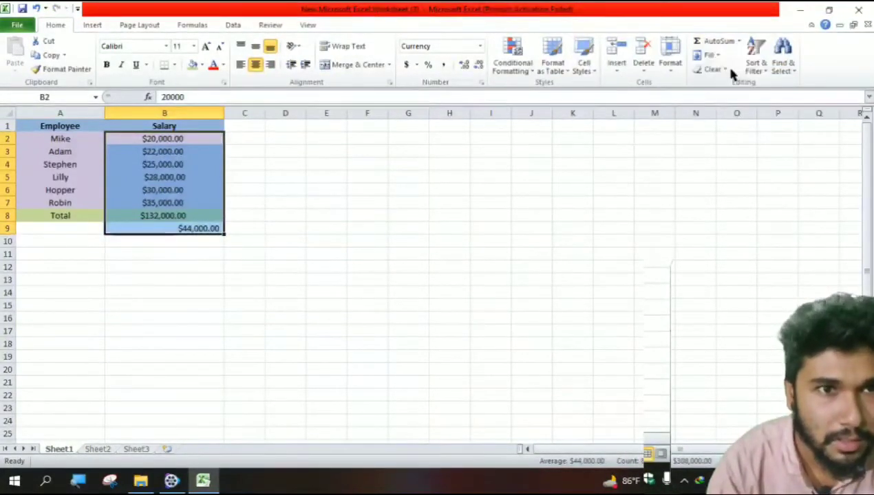
left_click(311, 279)
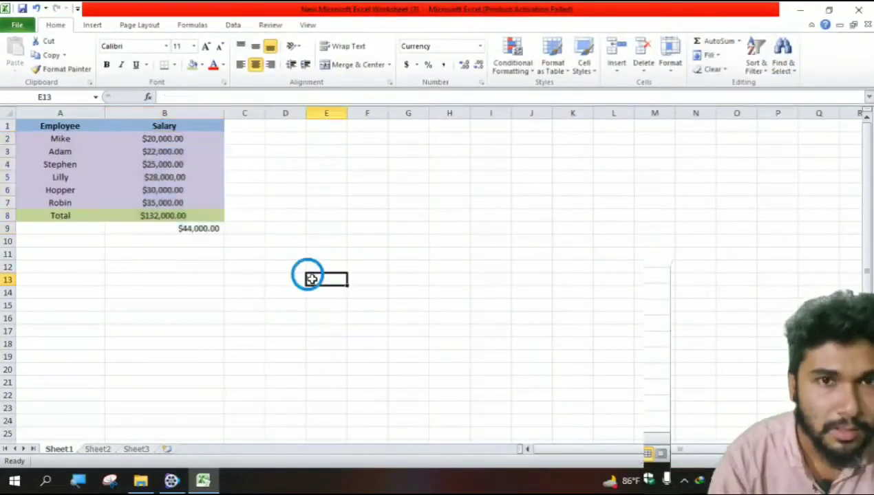
left_click(214, 229)
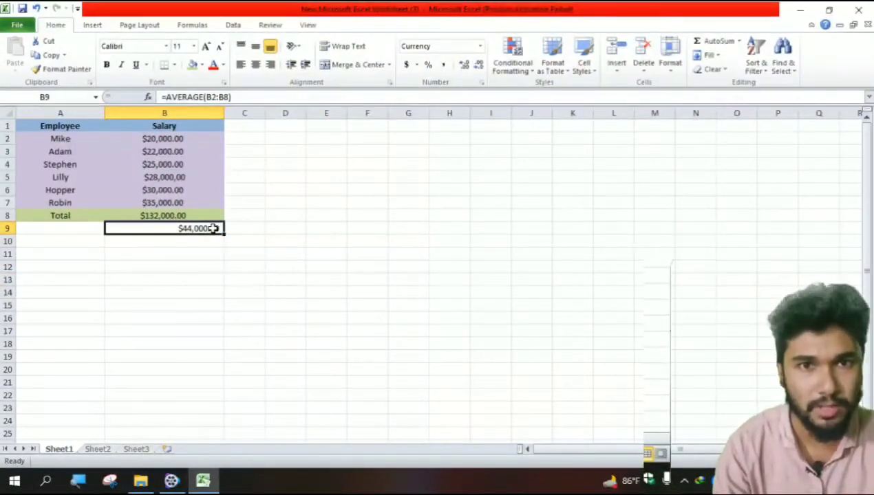
key("ctrl+z")
key("ctrl+z")
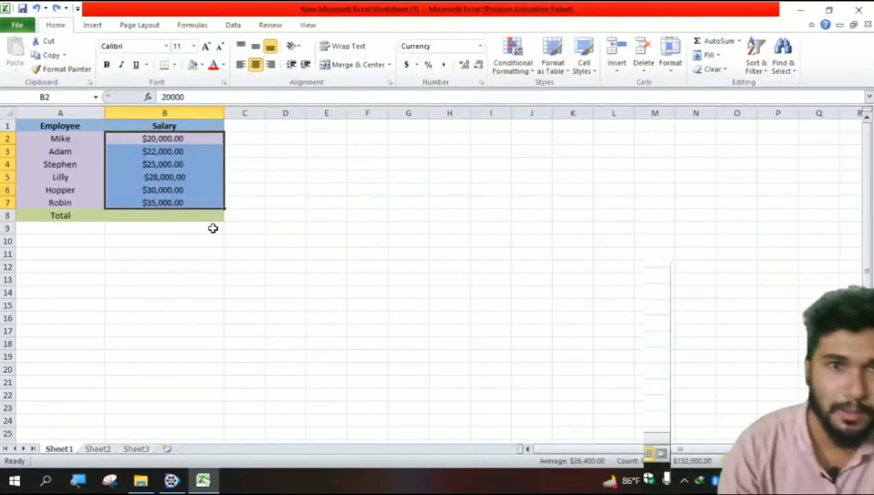
- Average the salaries B2:B7 into B8 with AutoSum's Average option, inspect its formula, and delete it from B8
left_click(739, 41)
left_click(734, 72)
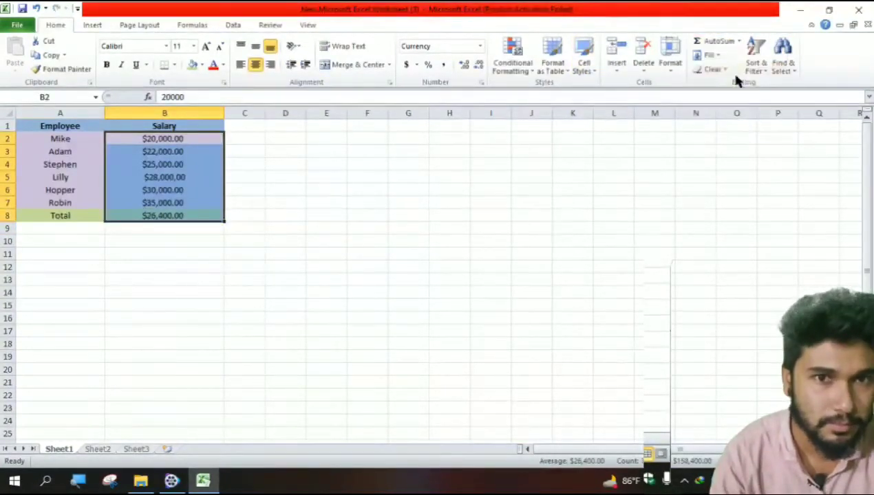
left_click(261, 246)
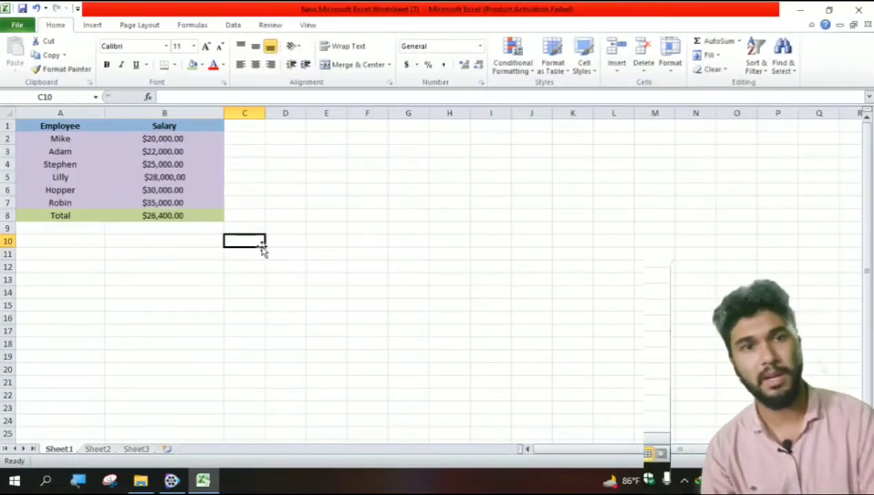
left_click(206, 207)
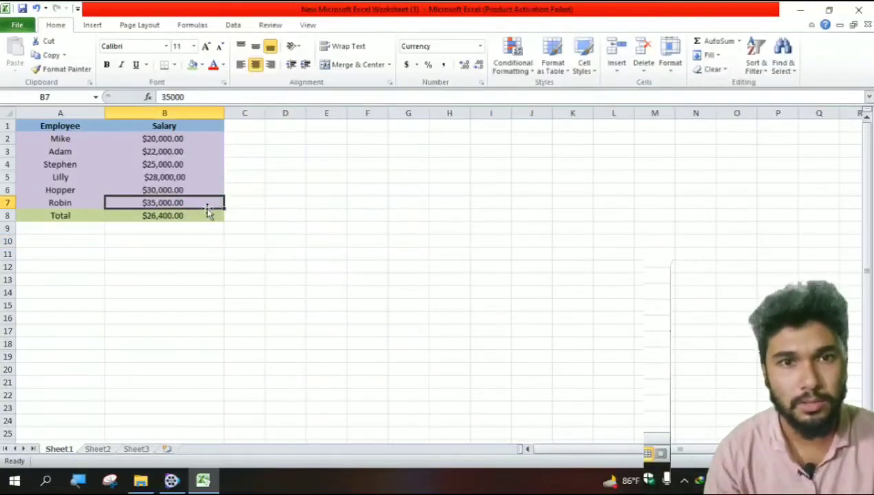
left_click(197, 219)
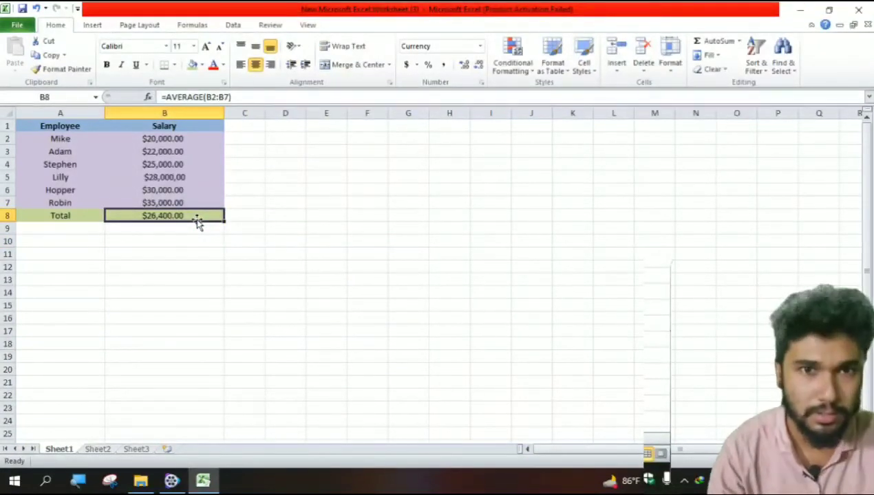
key("Delete")
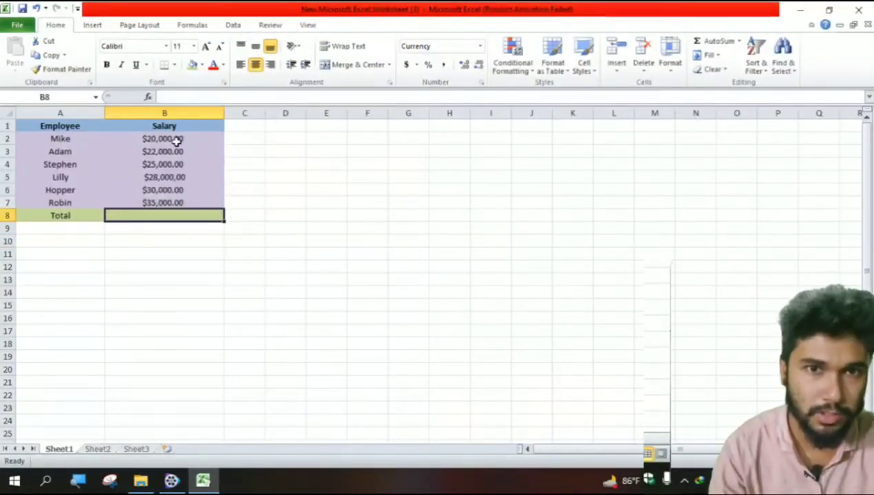
- Sum the salaries B2:B7 into the Total cell B8 with AutoSum and check its formula
left_click_drag(176, 141, 172, 204)
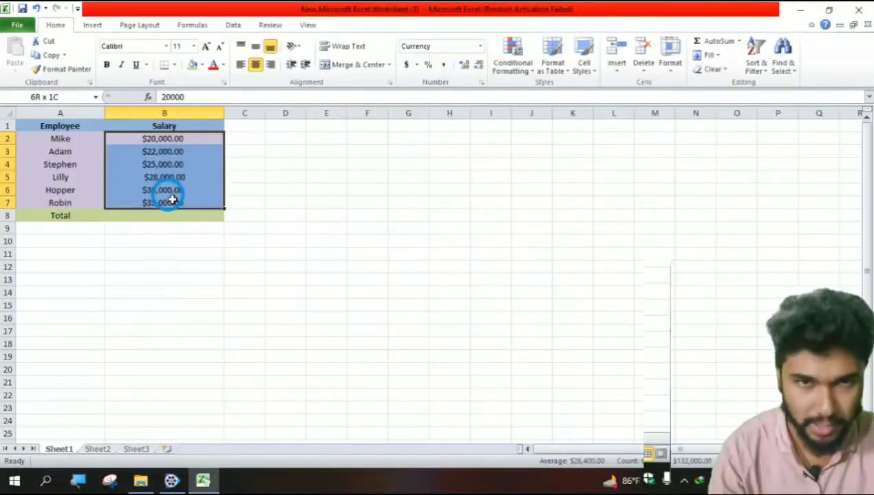
left_click(717, 42)
left_click(213, 276)
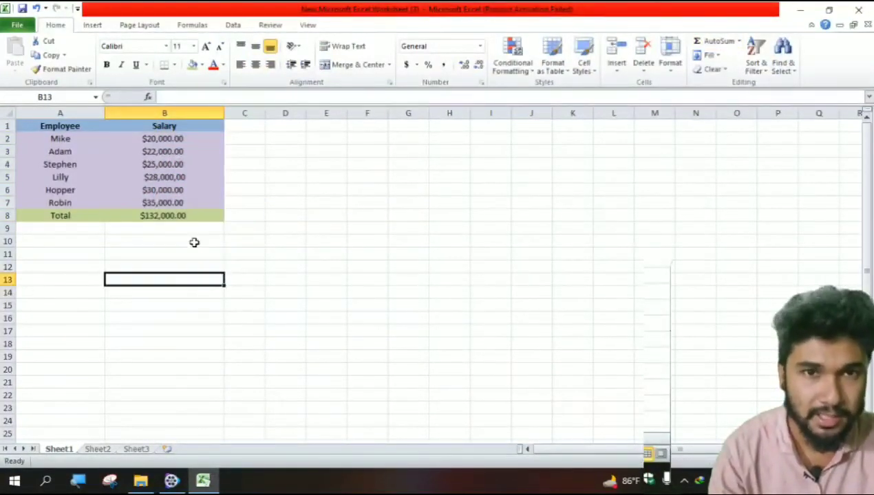
left_click(171, 221)
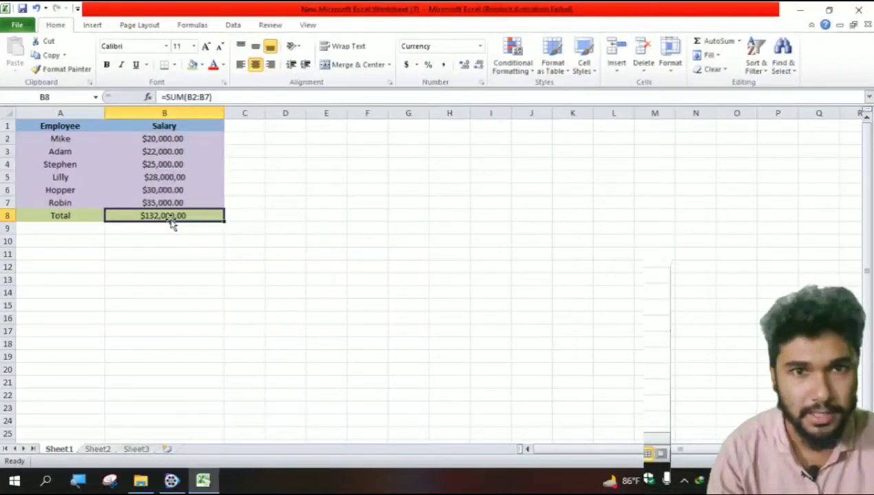